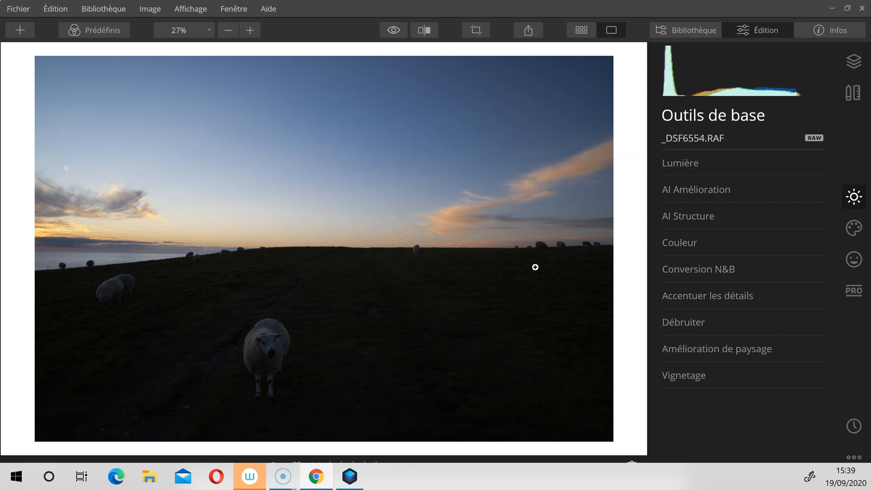
# Step: Switch to Chrome and look through the LUMINAR 4 FORMATION page of the photography website
pyautogui.hotkey('alt', 'Tab')
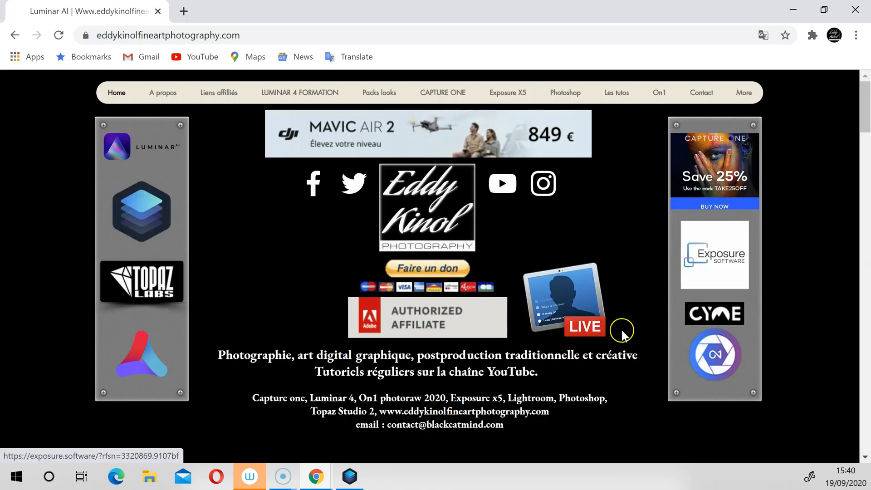
pyautogui.click(290, 92)
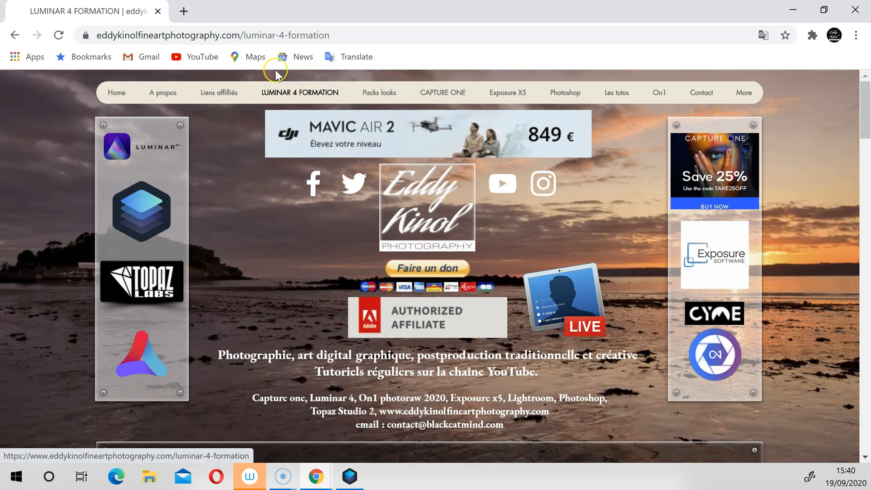
pyautogui.scroll(-5, 403, 316)
pyautogui.scroll(-10, 404, 316)
pyautogui.scroll(10, 398, 301)
pyautogui.scroll(-20, 414, 360)
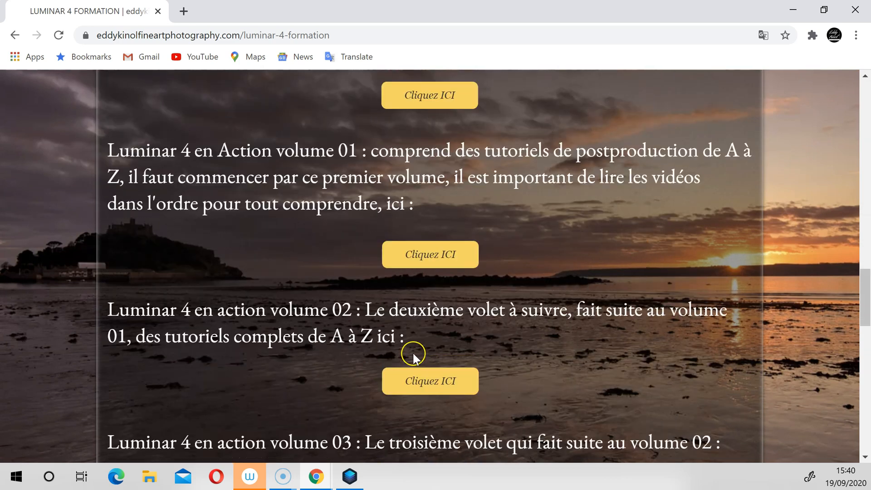
pyautogui.scroll(-4, 412, 354)
pyautogui.scroll(20, 412, 352)
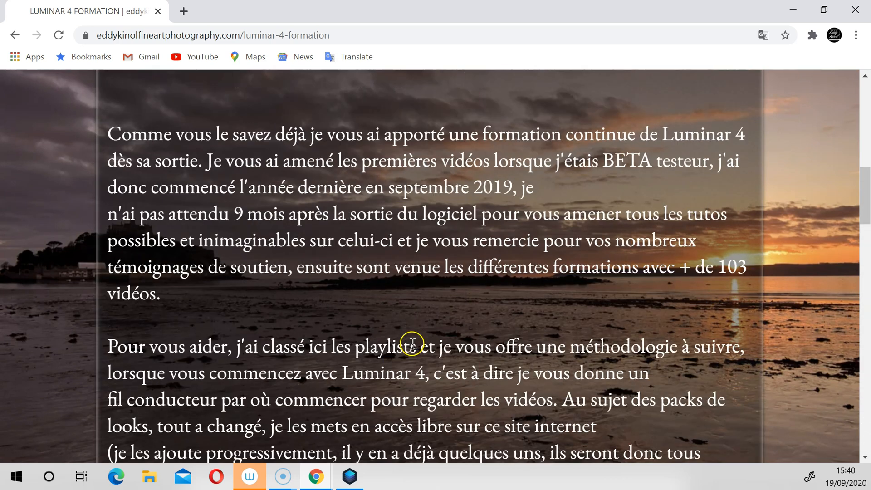
pyautogui.scroll(1, 414, 336)
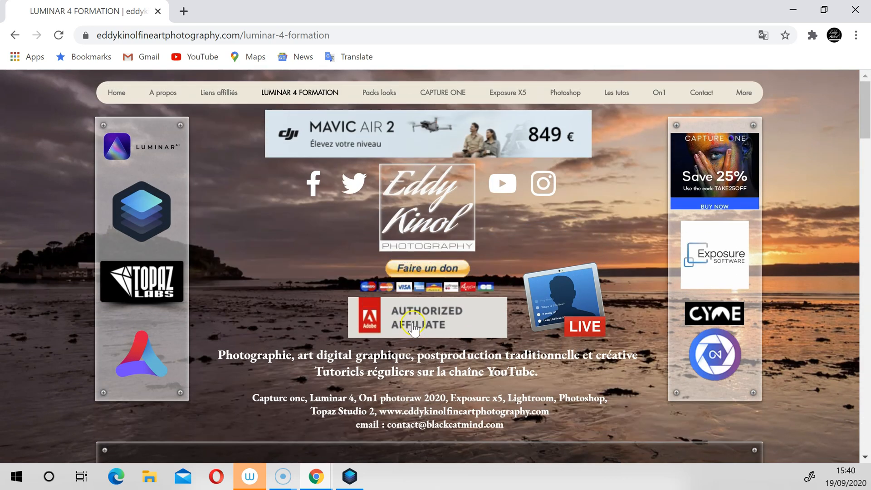
# Step: Open the Packs looks page and review the free Luminar 4 and Aurora HDR packs offered for download
pyautogui.click(381, 92)
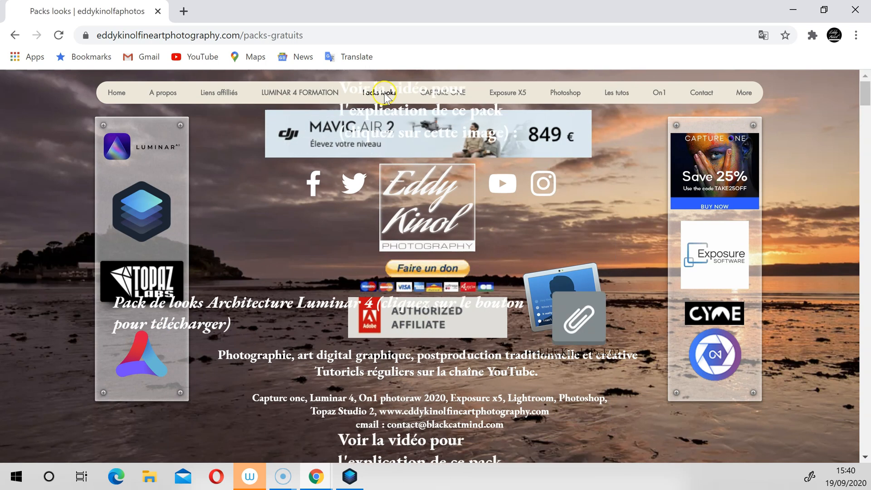
pyautogui.scroll(-12, 592, 388)
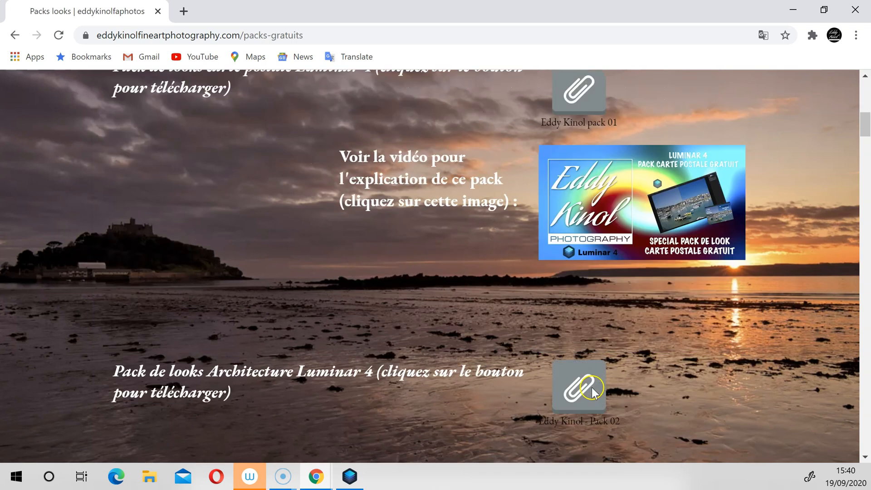
pyautogui.scroll(3, 658, 192)
pyautogui.scroll(-18, 681, 162)
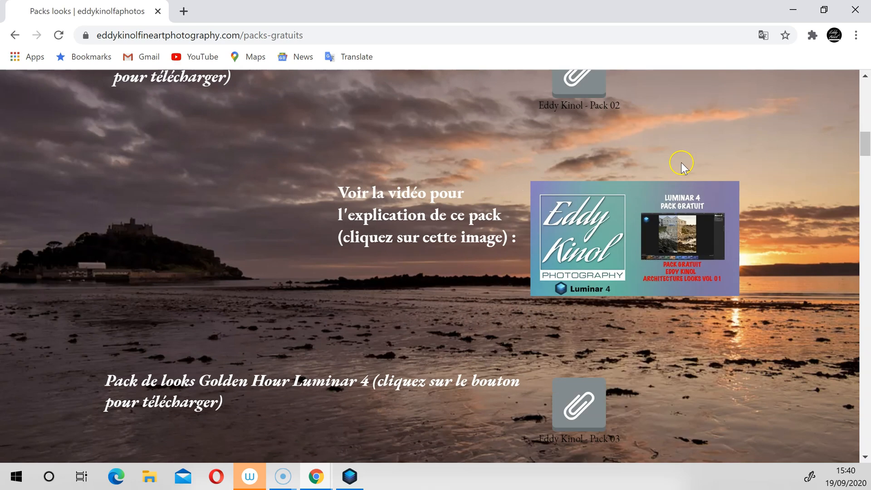
pyautogui.scroll(-4, 680, 167)
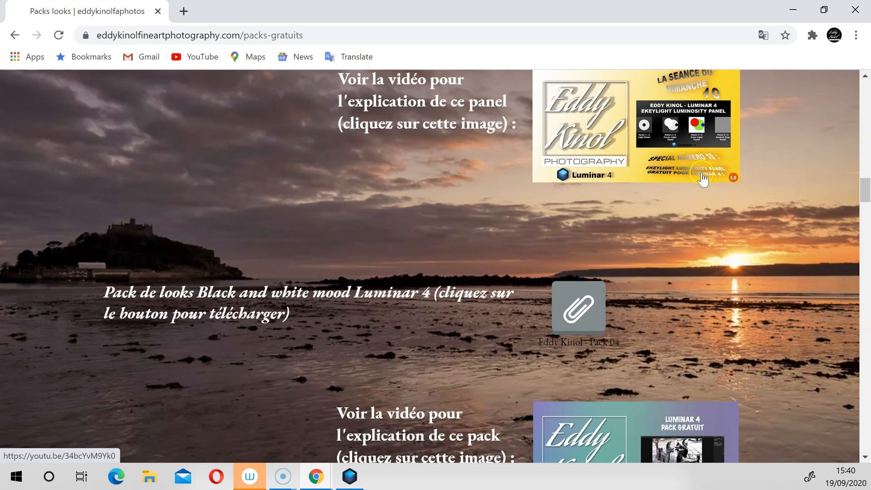
pyautogui.scroll(-5, 699, 163)
pyautogui.scroll(-20, 686, 217)
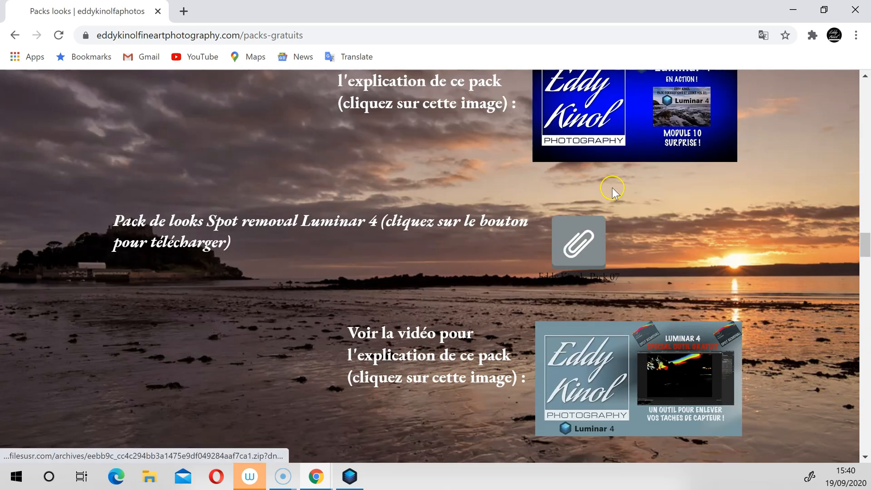
pyautogui.scroll(-20, 607, 192)
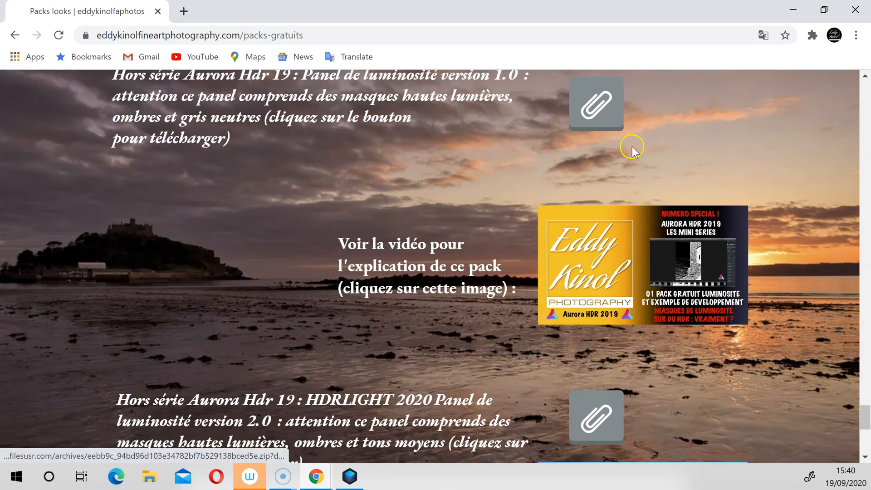
pyautogui.scroll(3, 627, 150)
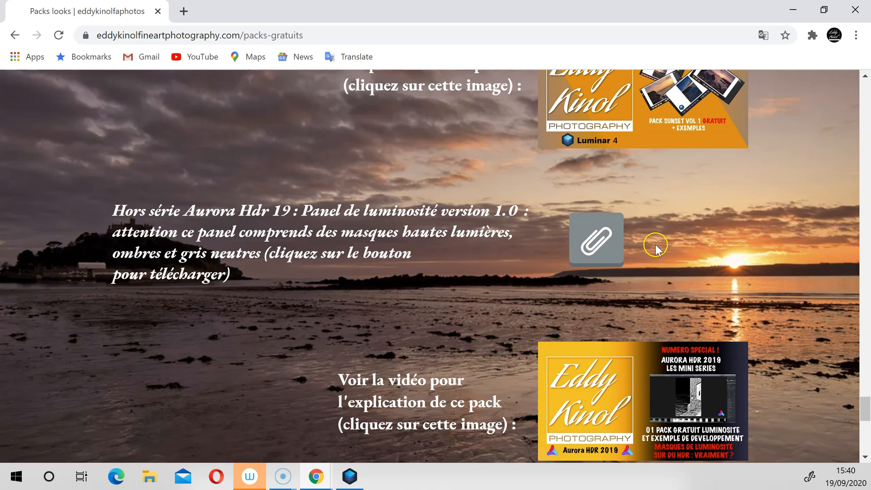
pyautogui.scroll(-4, 659, 228)
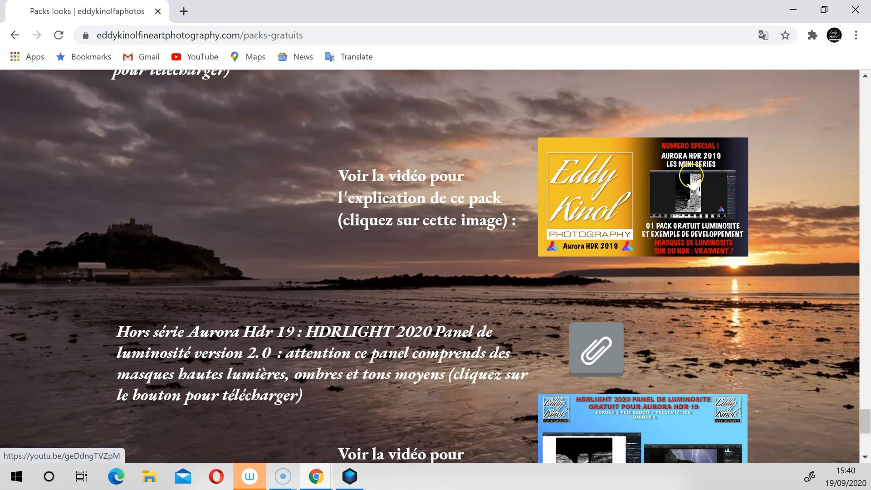
pyautogui.scroll(-5, 724, 197)
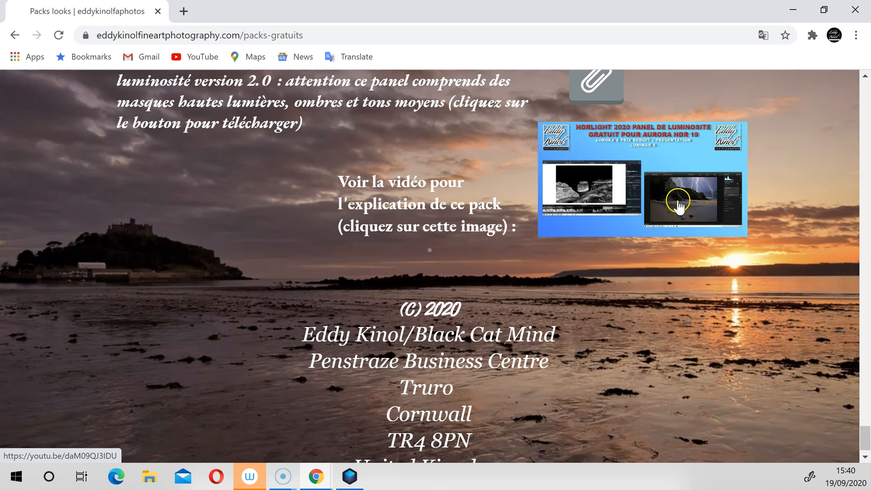
pyautogui.scroll(20, 679, 206)
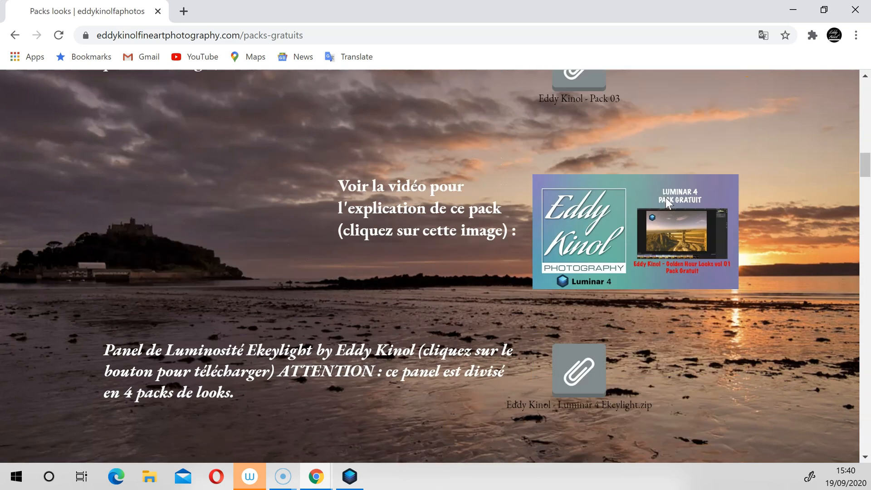
# Step: Open the Les tutos page and look over the tutorial playlists sorted by season
pyautogui.scroll(15, 665, 200)
pyautogui.click(660, 93)
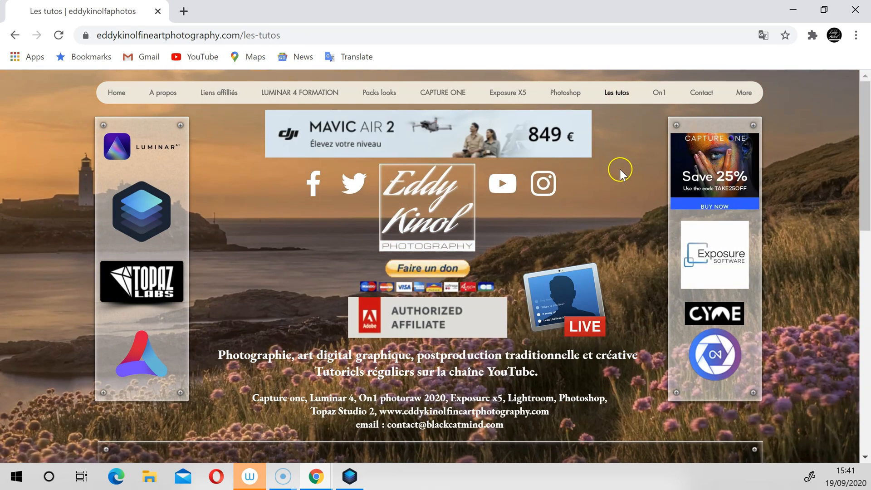
pyautogui.scroll(-10, 619, 172)
pyautogui.scroll(3, 618, 172)
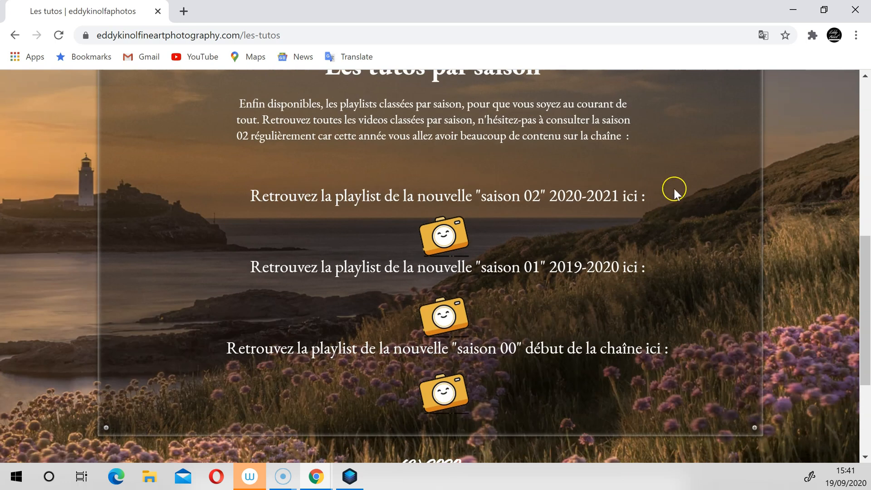
# Step: Open the website's Blog page and look through the published posts
pyautogui.scroll(7, 156, 129)
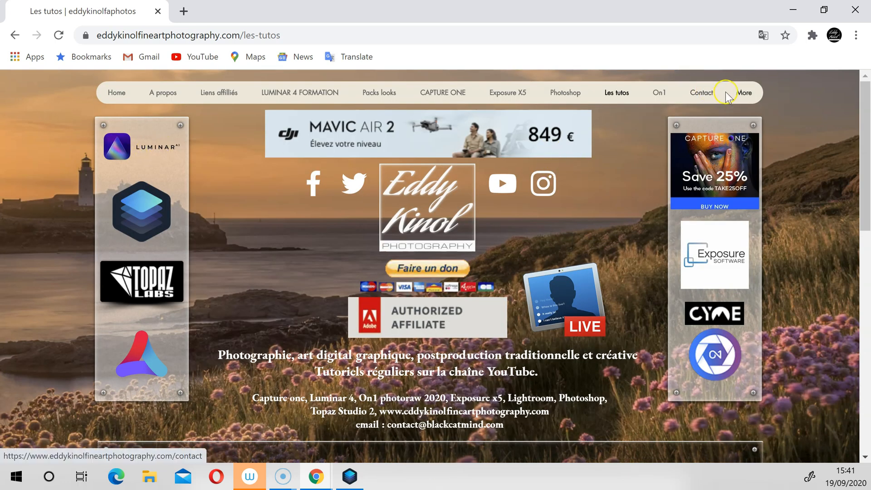
pyautogui.moveTo(746, 92)
pyautogui.click(739, 120)
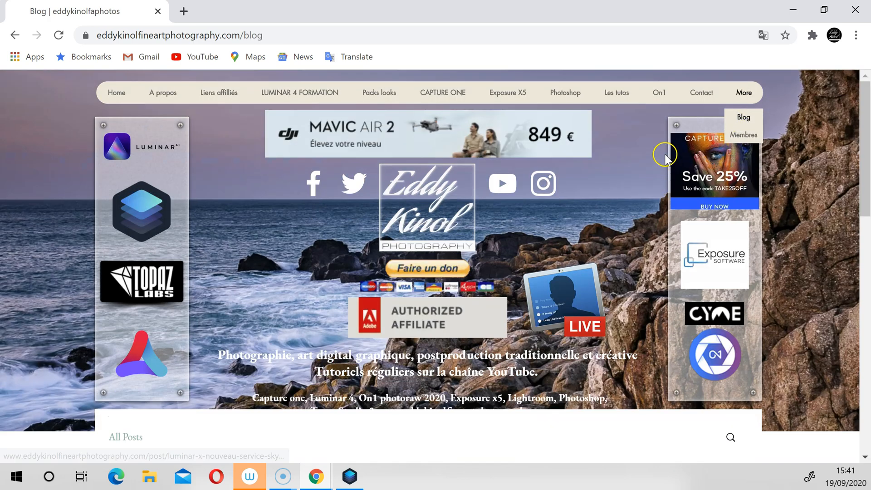
pyautogui.scroll(5, 666, 148)
pyautogui.scroll(-6, 666, 149)
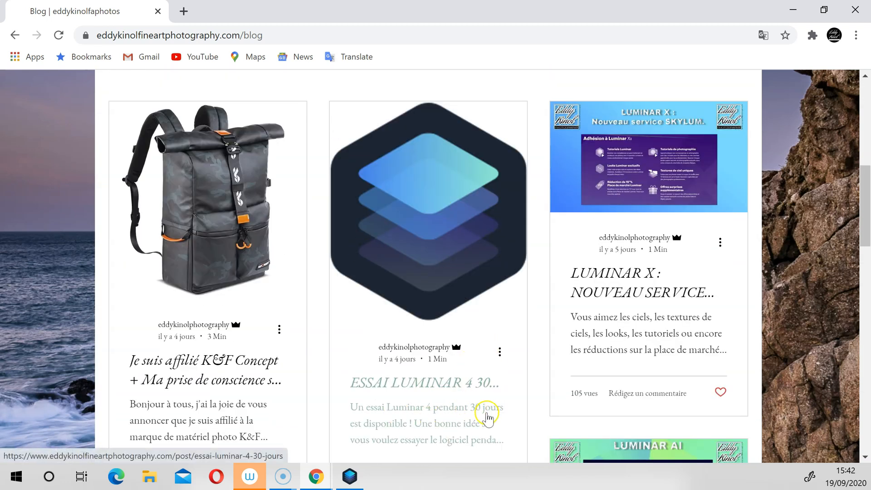
pyautogui.scroll(2, 694, 218)
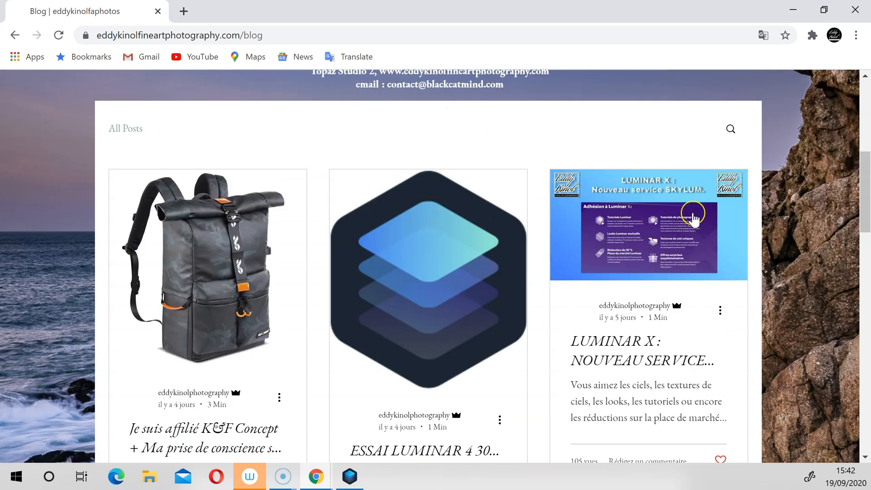
pyautogui.scroll(-7, 739, 334)
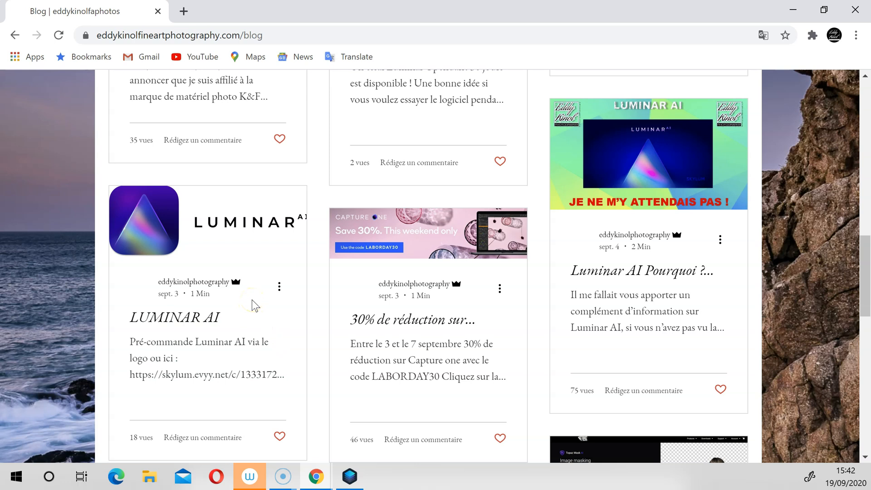
pyautogui.scroll(-10, 251, 299)
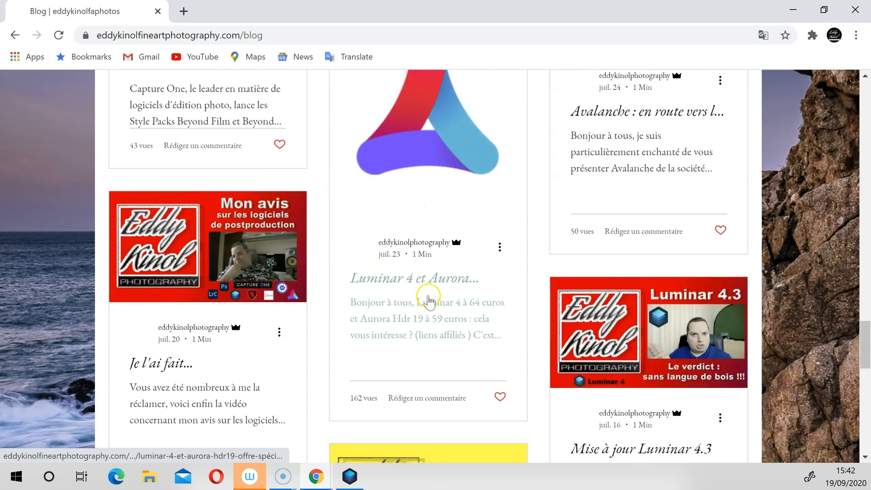
# Step: Open and read the blog post "Luminar 4 et Aurora HDR19 offre spéciale", and close the browser
pyautogui.click(449, 306)
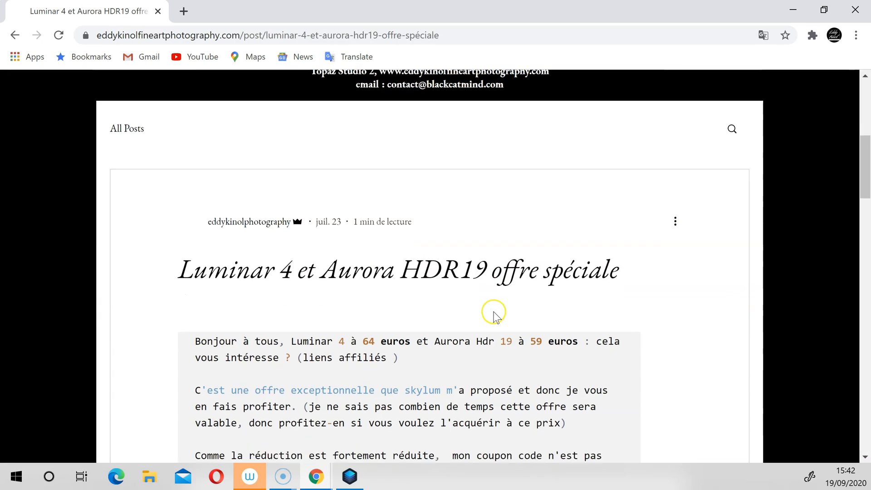
pyautogui.scroll(3, 488, 309)
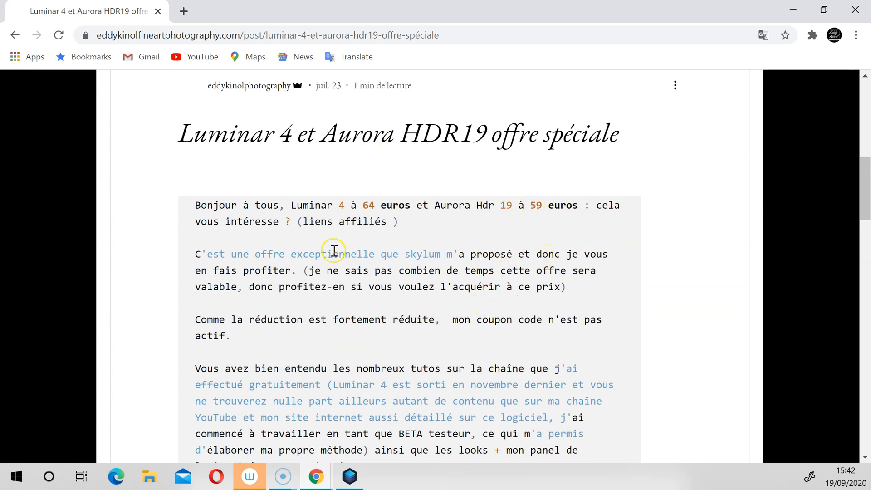
pyautogui.scroll(-3, 527, 274)
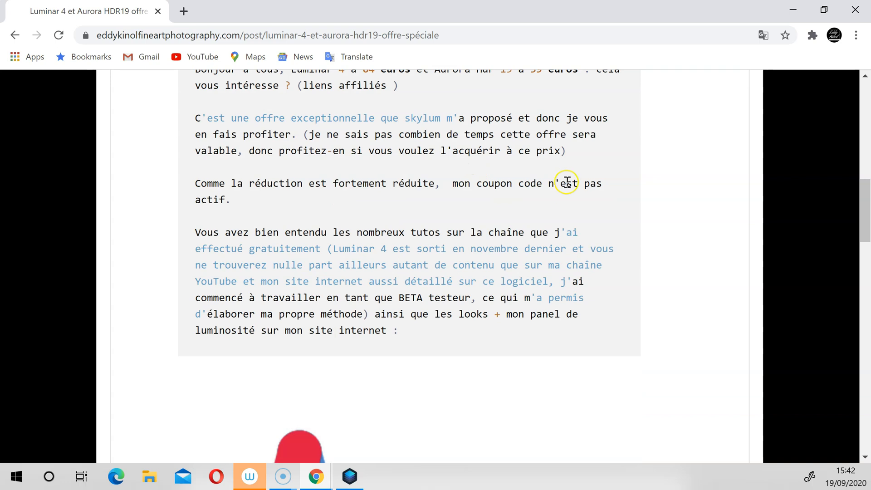
pyautogui.scroll(2, 467, 213)
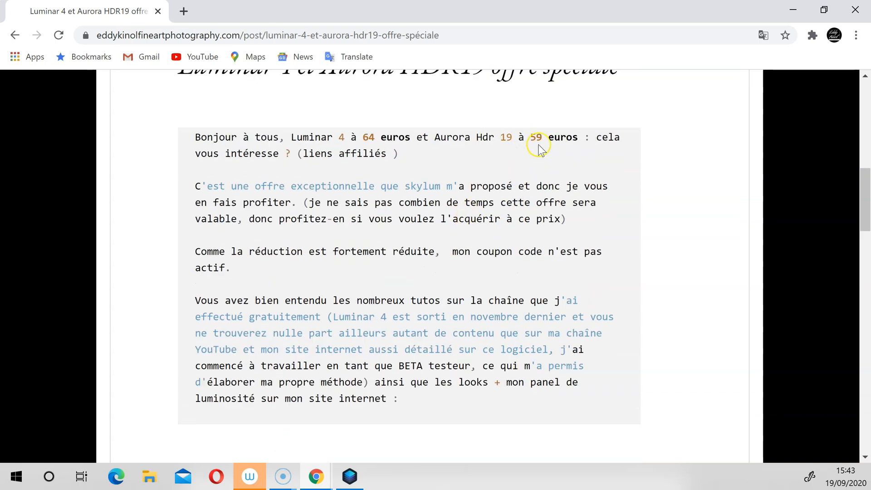
pyautogui.scroll(5, 493, 290)
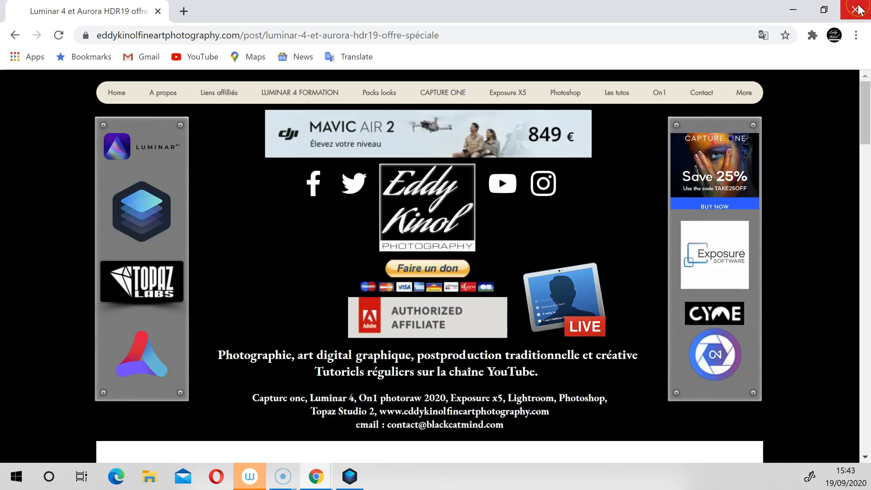
pyautogui.click(855, 10)
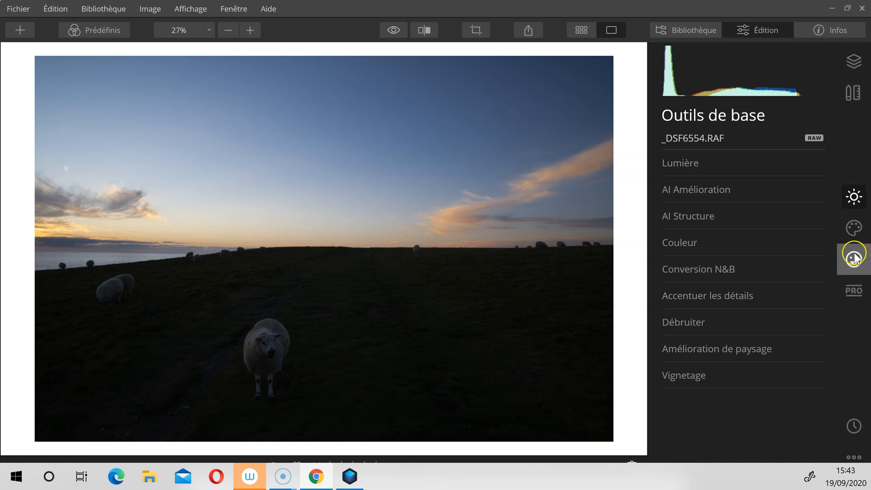
# Step: Set AI Accent to 100 in AI Amélioration and check its effect on the whole photo and the foreground sheep
pyautogui.click(727, 190)
pyautogui.moveTo(667, 220); pyautogui.dragTo(832, 219)
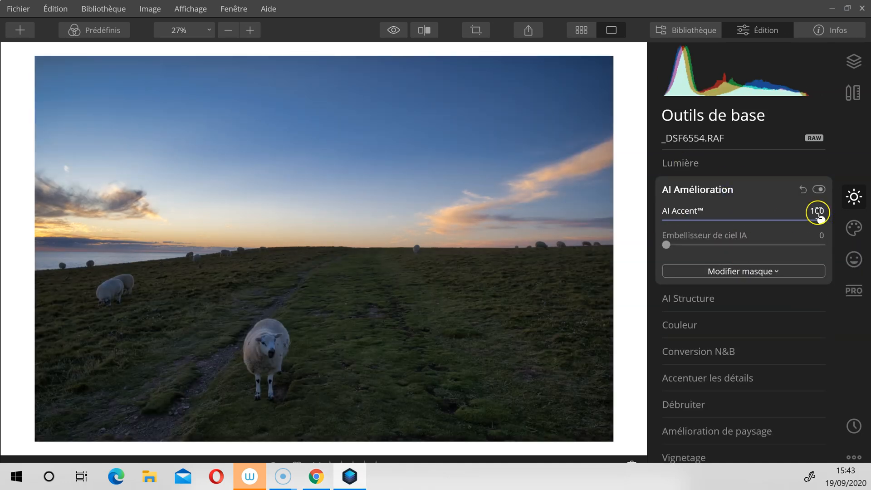
pyautogui.click(818, 189)
pyautogui.click(818, 189)
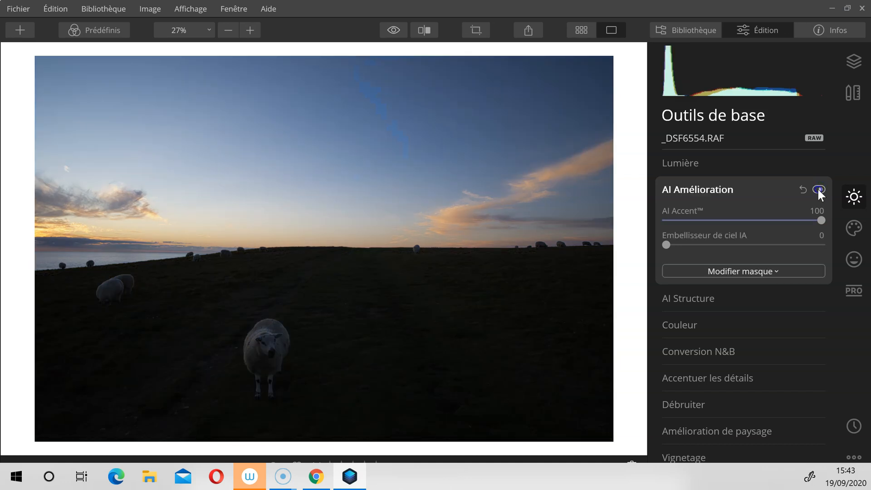
pyautogui.click(817, 190)
pyautogui.click(817, 189)
pyautogui.moveTo(766, 59)
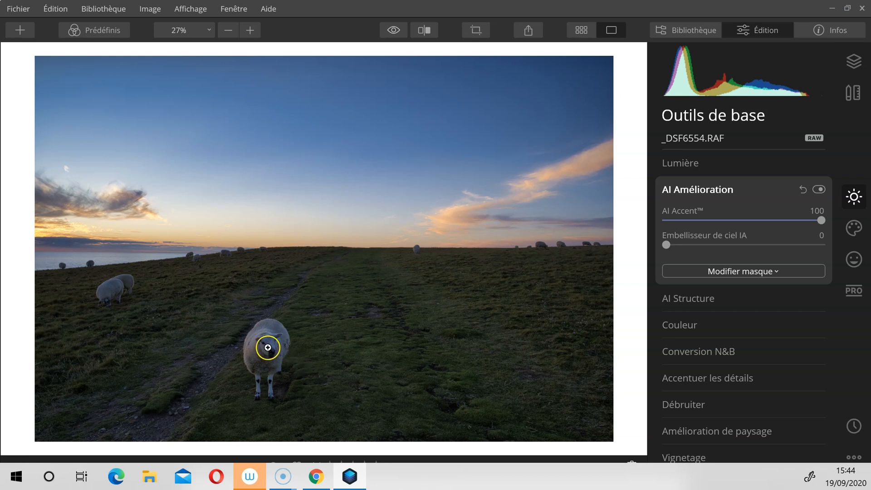
pyautogui.click(265, 349)
pyautogui.moveTo(247, 354); pyautogui.dragTo(292, 287)
pyautogui.click(404, 264)
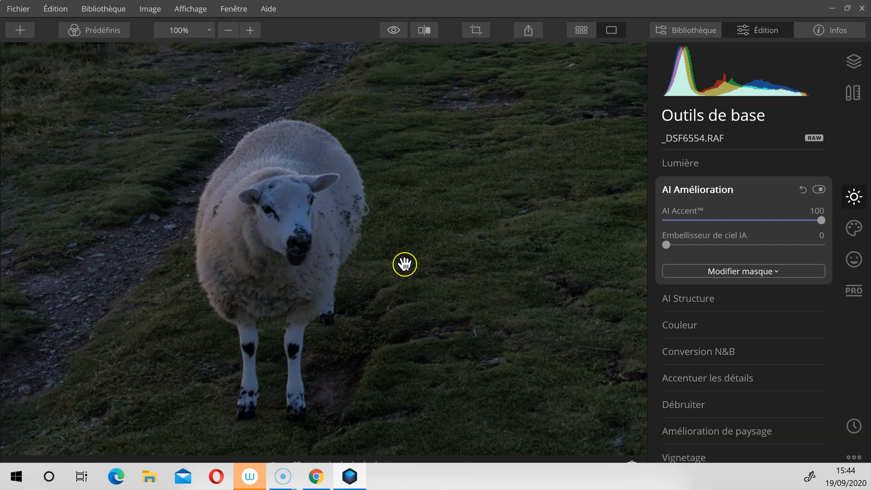
pyautogui.click(404, 263)
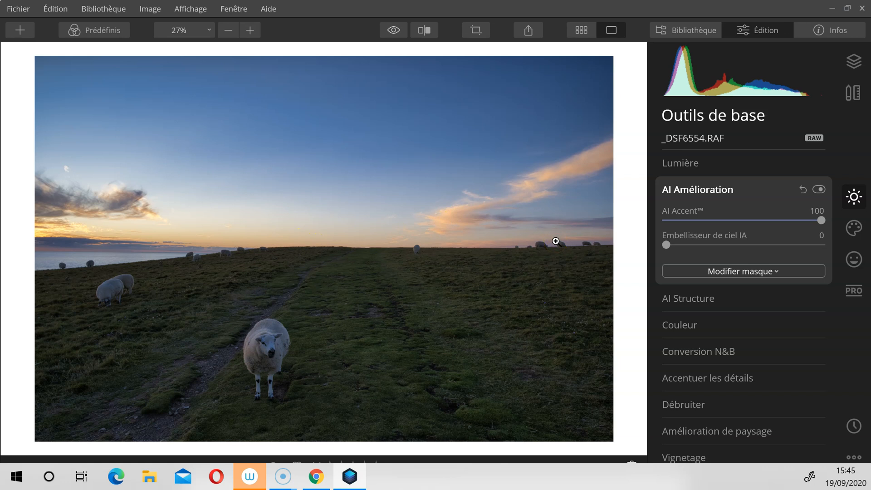
# Step: Set Ombres to 35 and Contraste intelligent to 30 in the Lumière adjustments
pyautogui.click(680, 164)
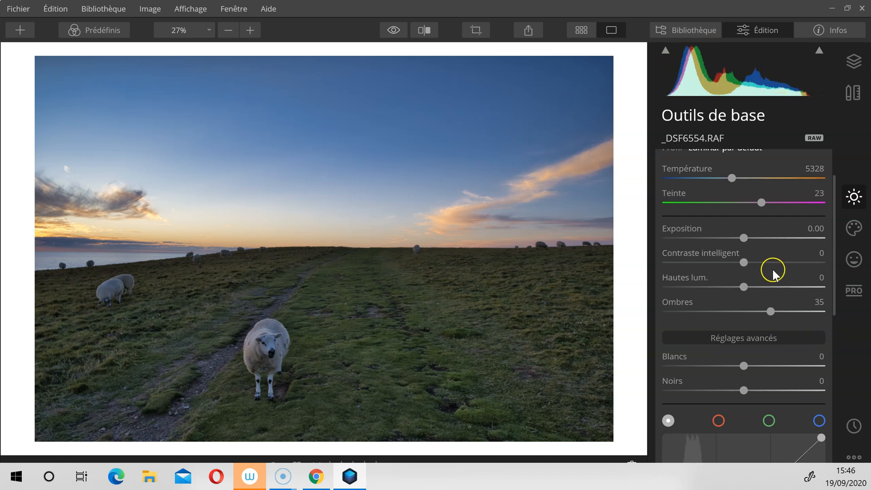
pyautogui.moveTo(765, 263); pyautogui.dragTo(762, 265)
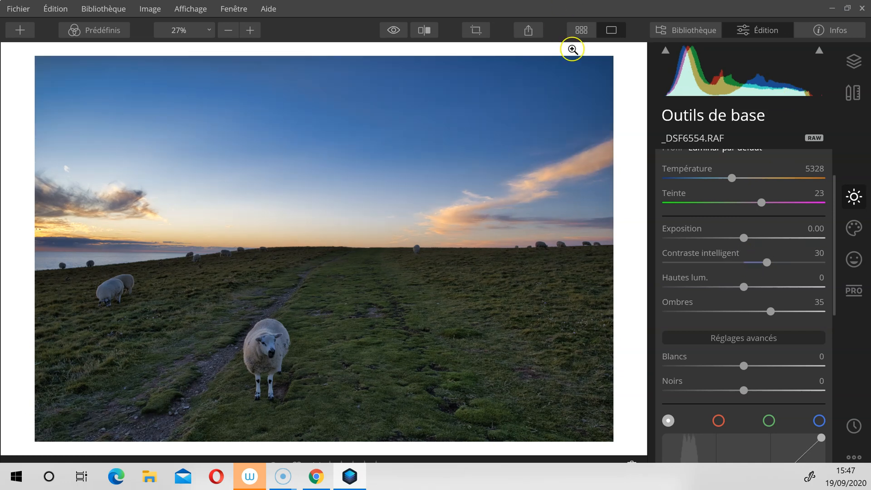
# Step: In the advanced Couleur settings, set the blue tones' Luminance to 52 and Saturation to -30
pyautogui.scroll(-6, 787, 281)
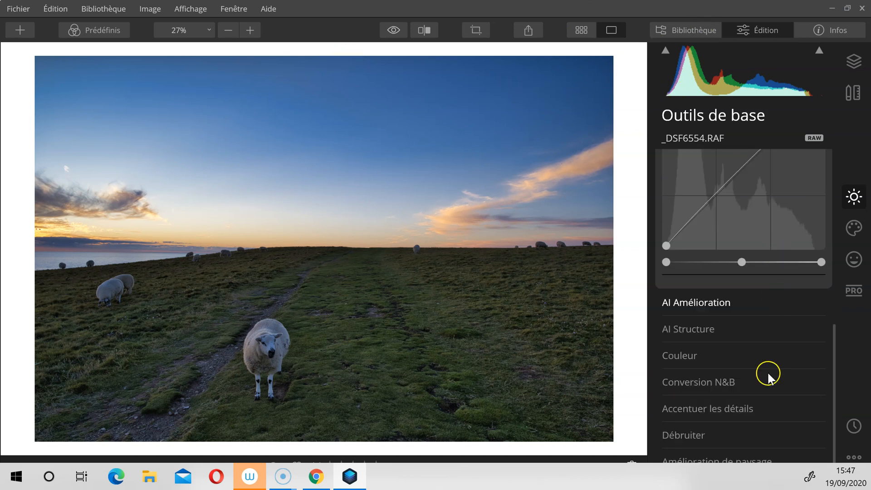
pyautogui.click(695, 358)
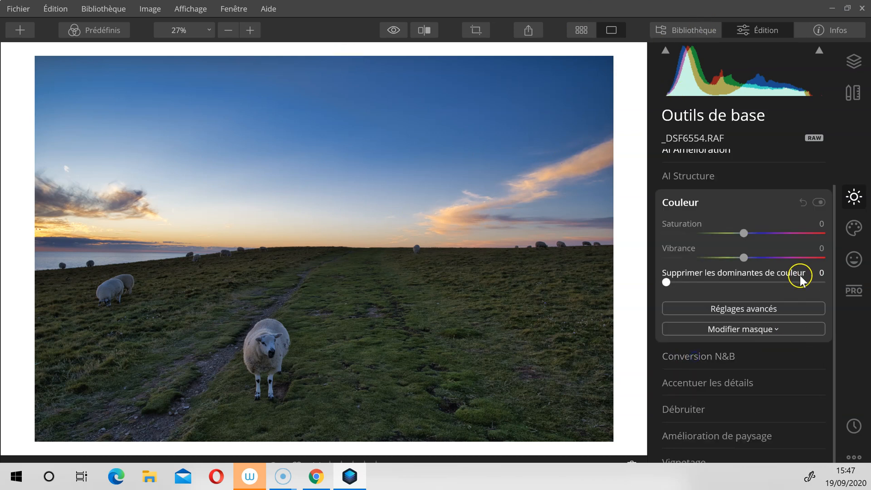
pyautogui.click(764, 309)
pyautogui.click(774, 354)
pyautogui.scroll(-1, 777, 372)
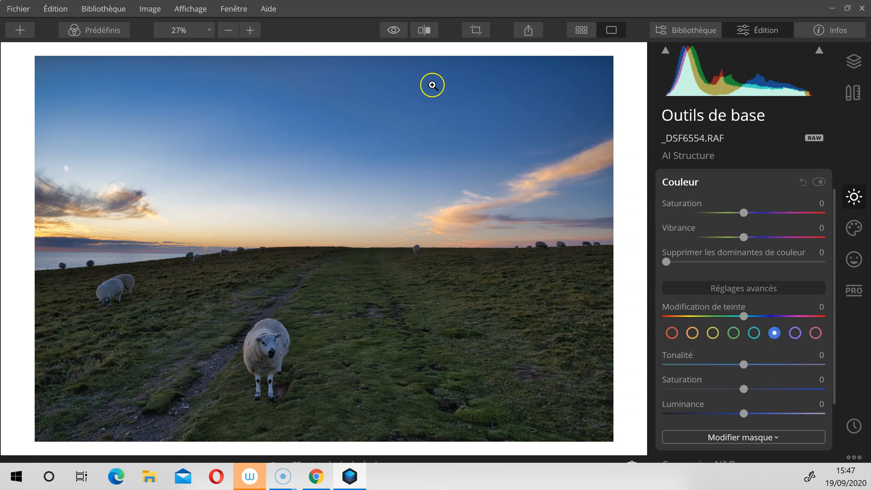
pyautogui.moveTo(744, 414); pyautogui.dragTo(754, 413)
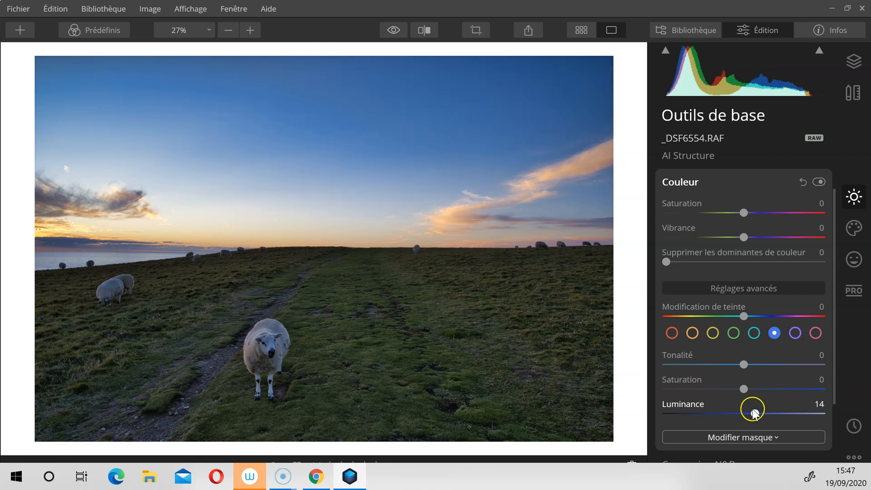
pyautogui.moveTo(771, 414); pyautogui.dragTo(784, 414)
pyautogui.click(739, 389)
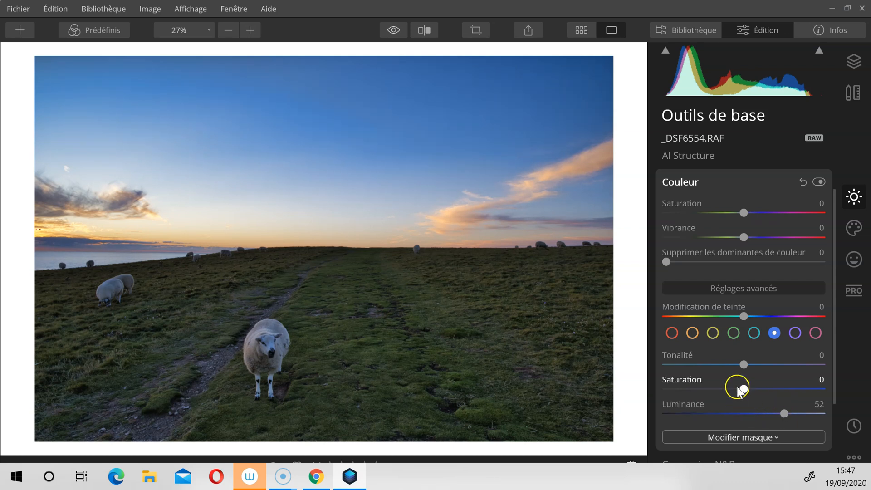
pyautogui.moveTo(738, 389); pyautogui.dragTo(720, 388)
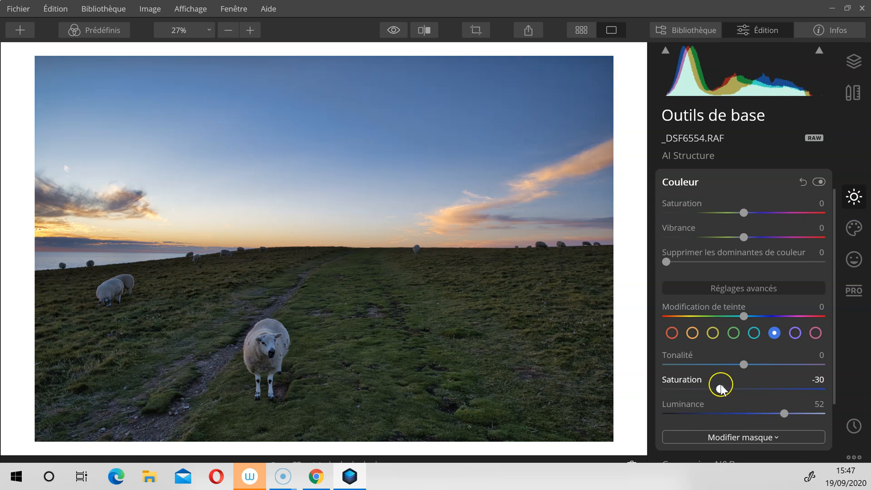
# Step: Switch the Couleur adjustments off and on repeatedly to compare the sky with and without them
pyautogui.click(819, 182)
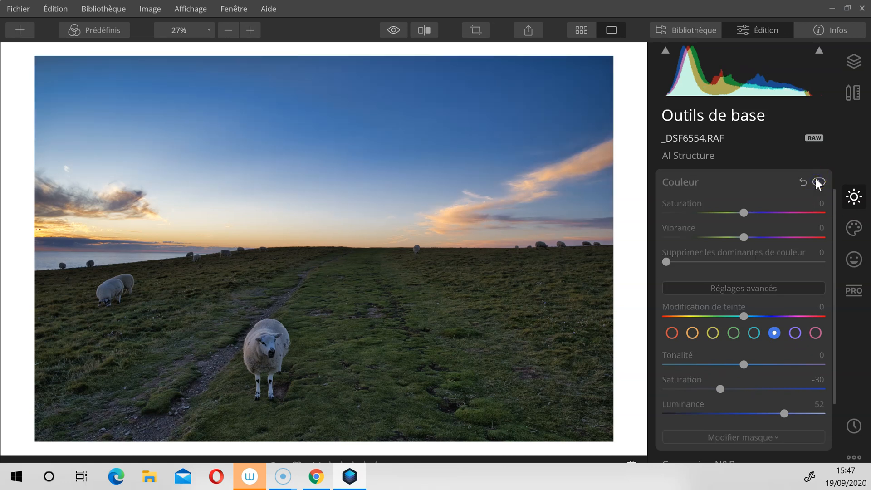
pyautogui.click(818, 182)
pyautogui.click(818, 182)
pyautogui.click(818, 182)
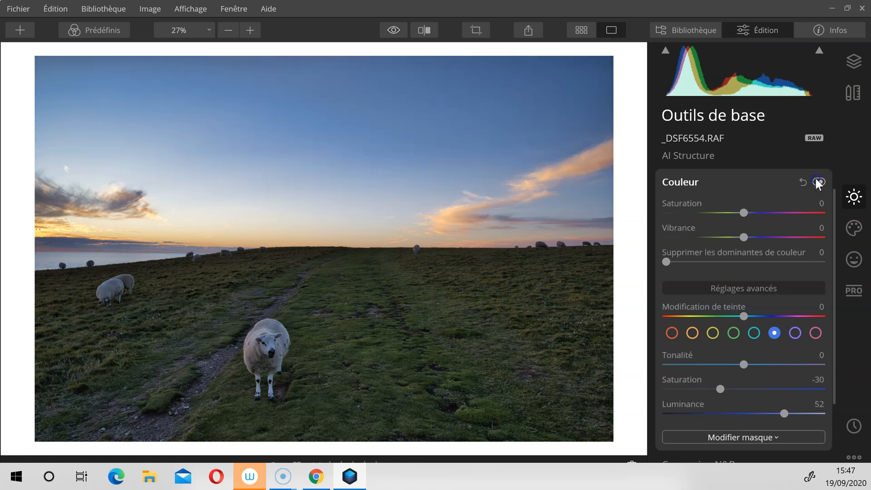
pyautogui.click(819, 182)
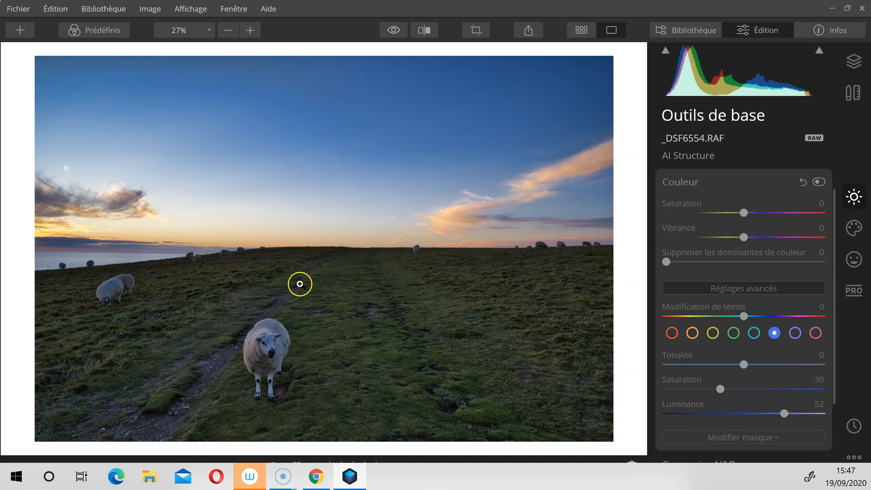
pyautogui.click(819, 181)
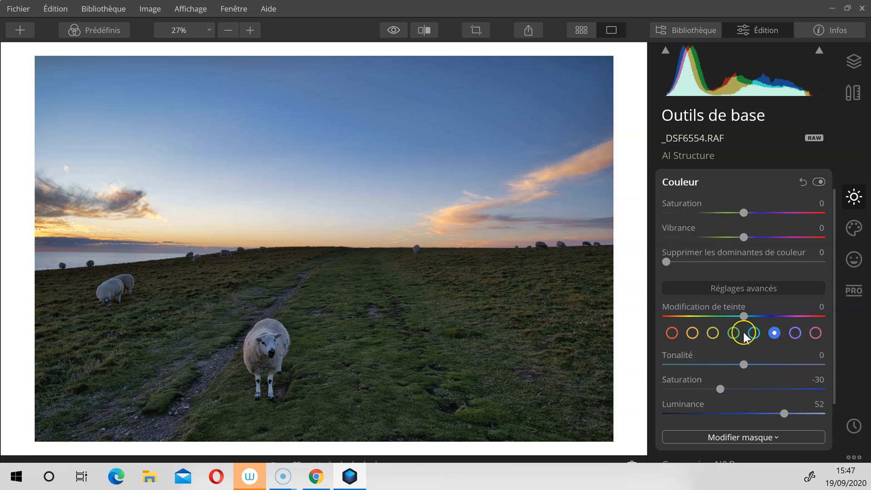
# Step: Set Heure dorée to 20 in Amélioration de paysage
pyautogui.scroll(-3, 748, 335)
pyautogui.click(726, 434)
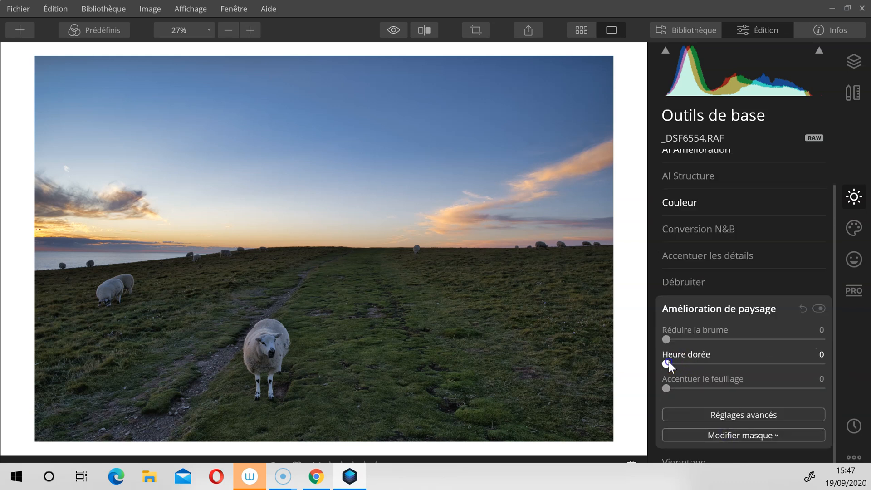
pyautogui.moveTo(669, 361)
pyautogui.mouseDown()
pyautogui.moveTo(736, 359)
pyautogui.moveTo(654, 366)
pyautogui.mouseUp()
pyautogui.moveTo(706, 360)
pyautogui.mouseDown()
pyautogui.moveTo(666, 359)
pyautogui.moveTo(697, 363)
pyautogui.mouseUp()
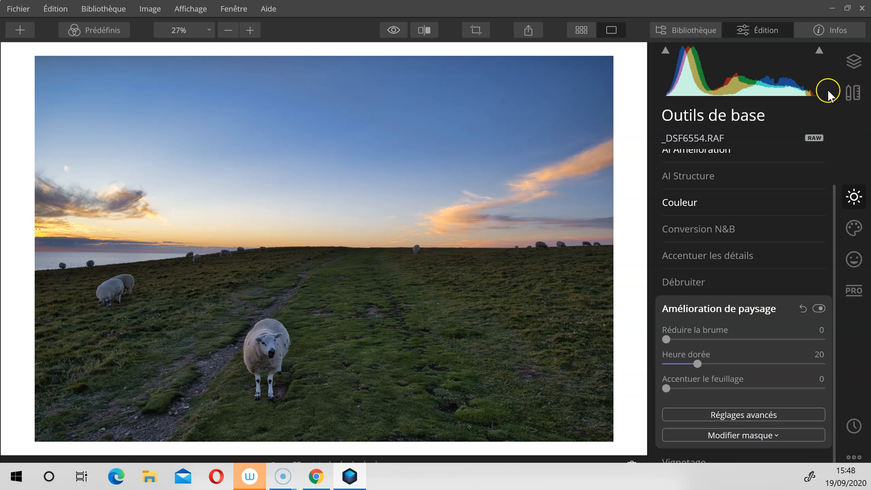
# Step: Lower Hautes lum. to -41 in the Lumière adjustments and compare the photo with its original version
pyautogui.scroll(2, 719, 295)
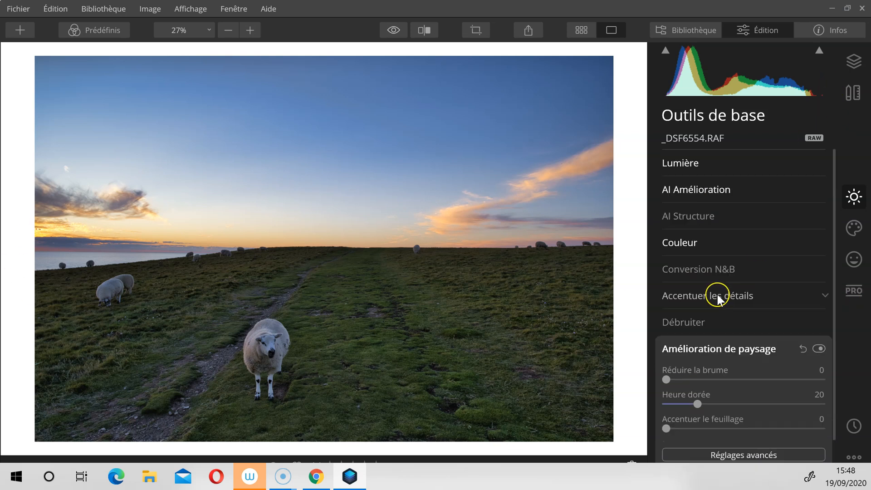
pyautogui.click(702, 175)
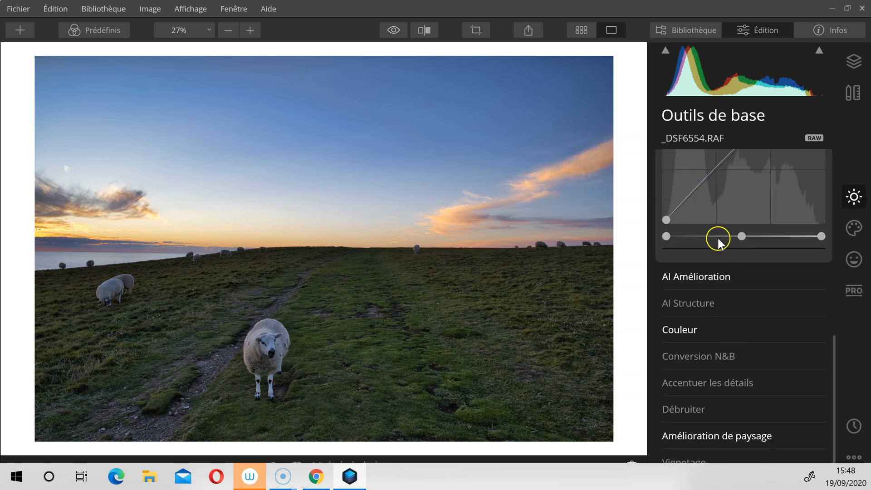
pyautogui.scroll(5, 719, 238)
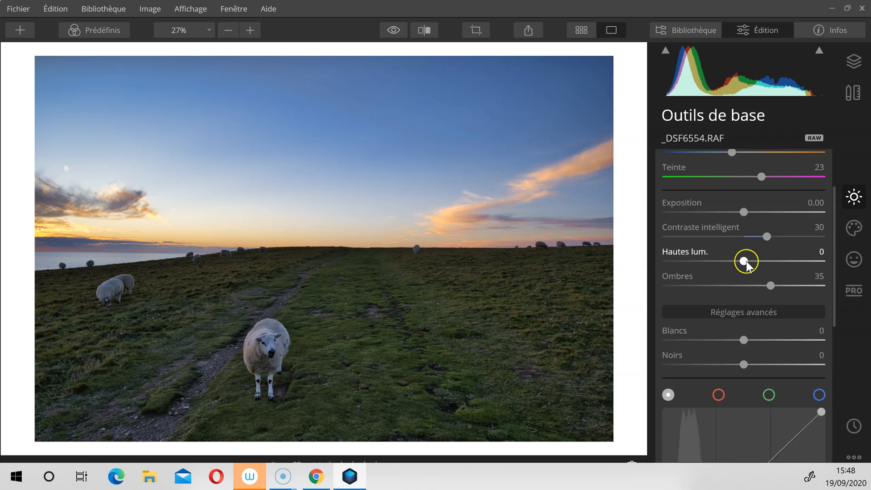
pyautogui.moveTo(744, 260); pyautogui.dragTo(732, 262)
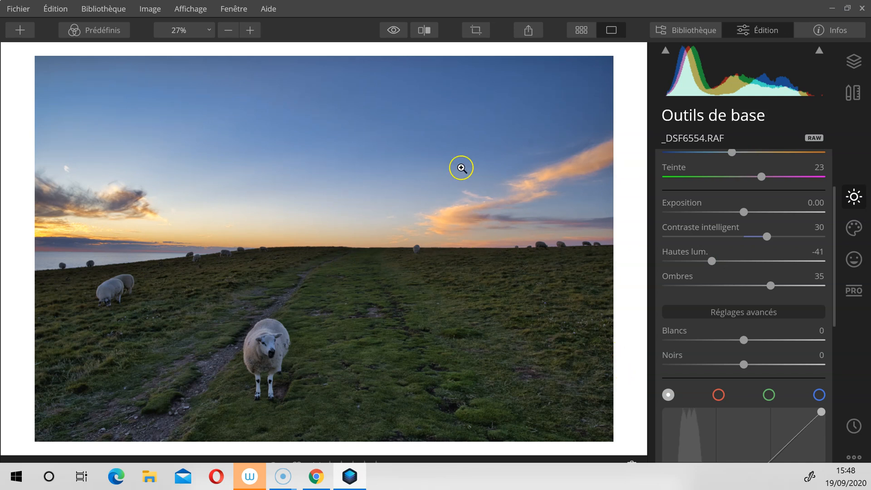
pyautogui.click(394, 30)
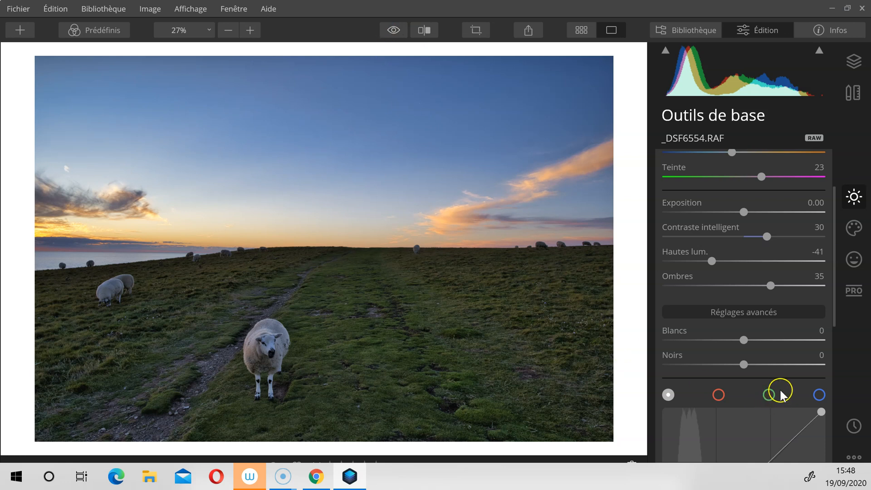
# Step: Set the green tones' Saturation to -23 and Tonalité to -42 in the advanced Couleur settings
pyautogui.scroll(-2, 779, 390)
pyautogui.scroll(-2, 780, 393)
pyautogui.scroll(-1, 358, 312)
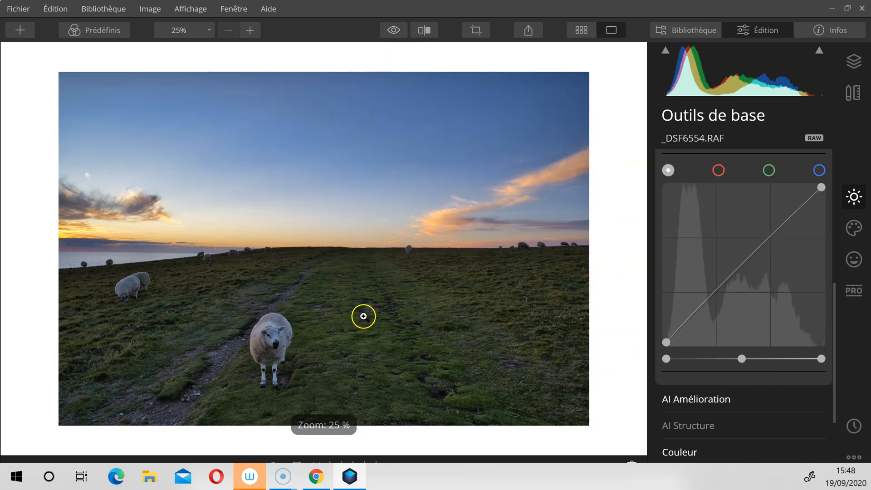
pyautogui.scroll(2, 362, 311)
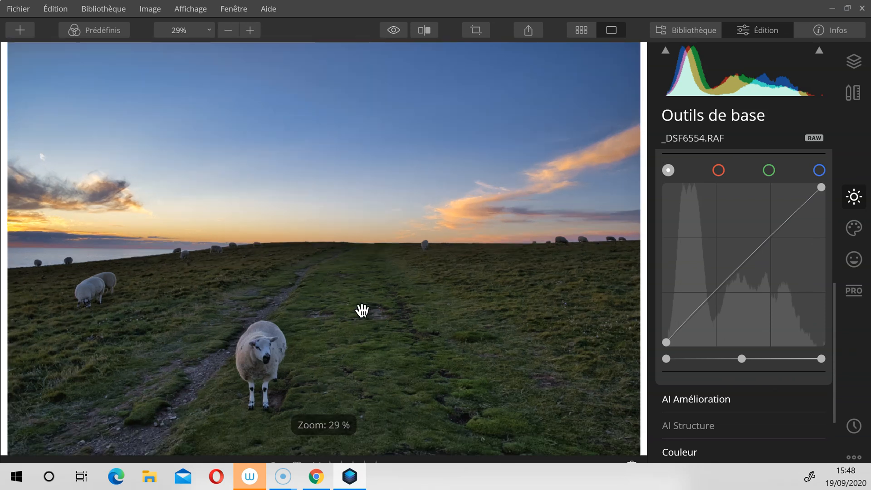
pyautogui.click(862, 269)
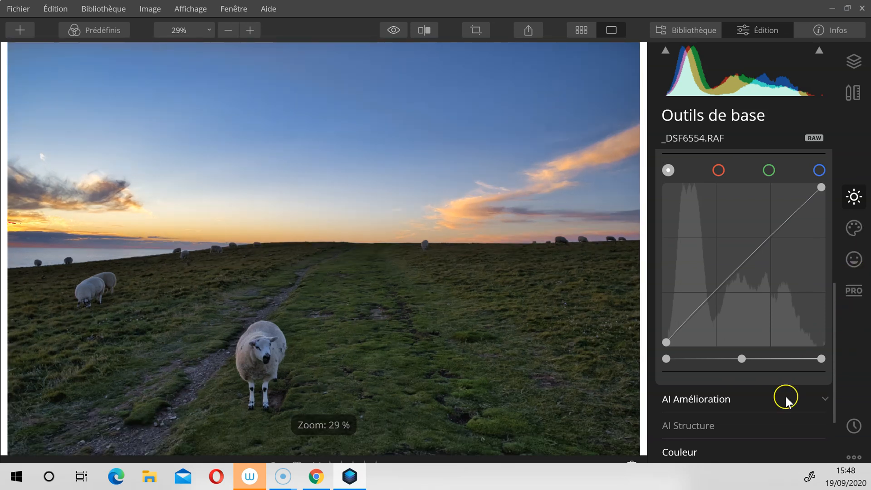
pyautogui.click(700, 452)
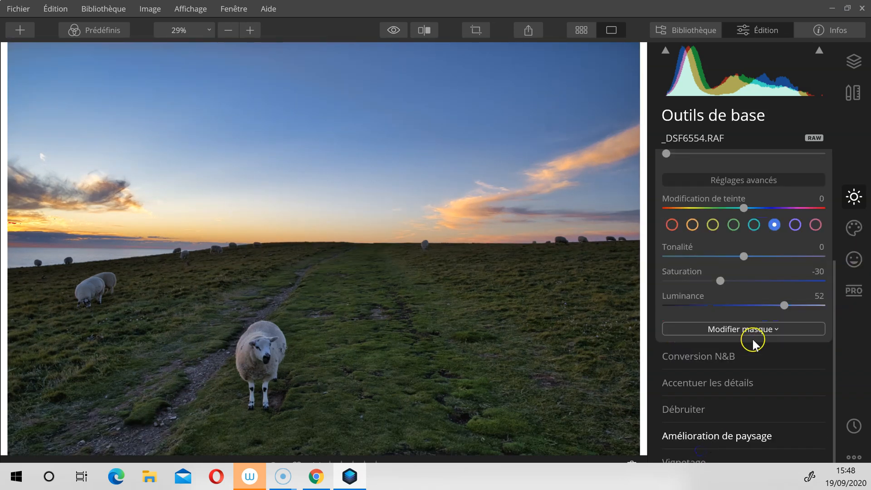
pyautogui.click(733, 224)
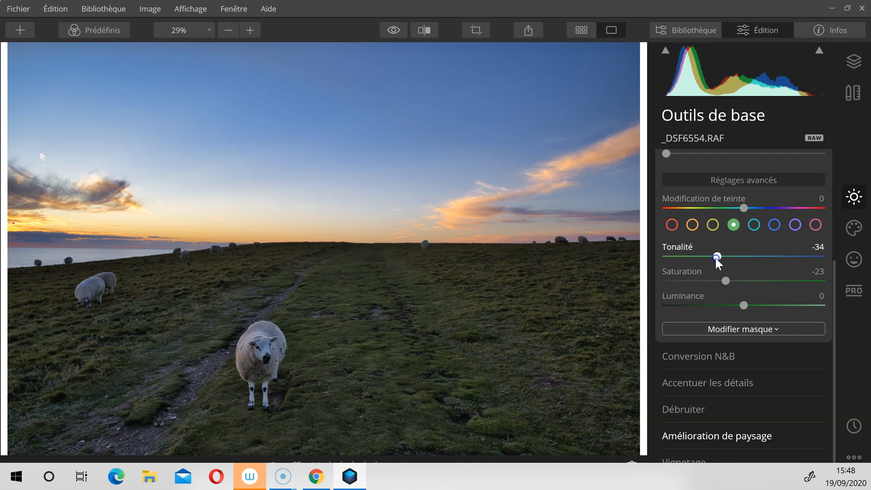
pyautogui.moveTo(712, 265); pyautogui.dragTo(710, 266)
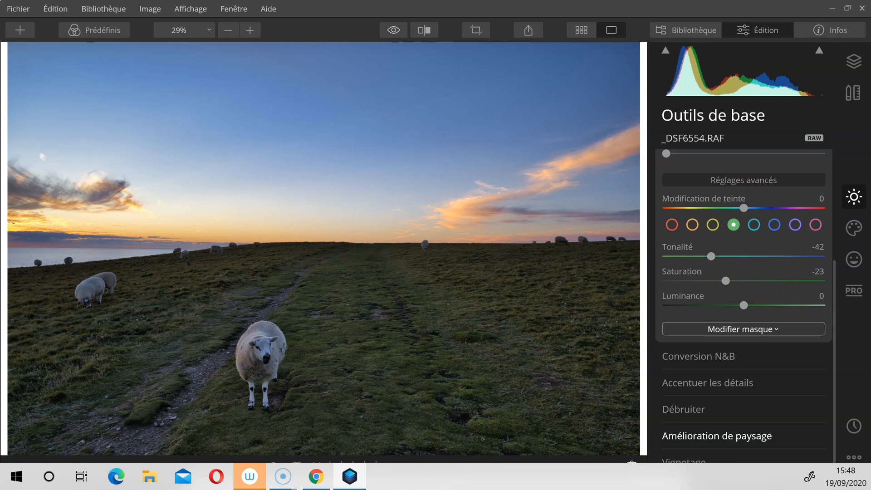
# Step: Toggle the Couleur adjustments off and on to check their effect on the grass and sky
pyautogui.scroll(3, 770, 217)
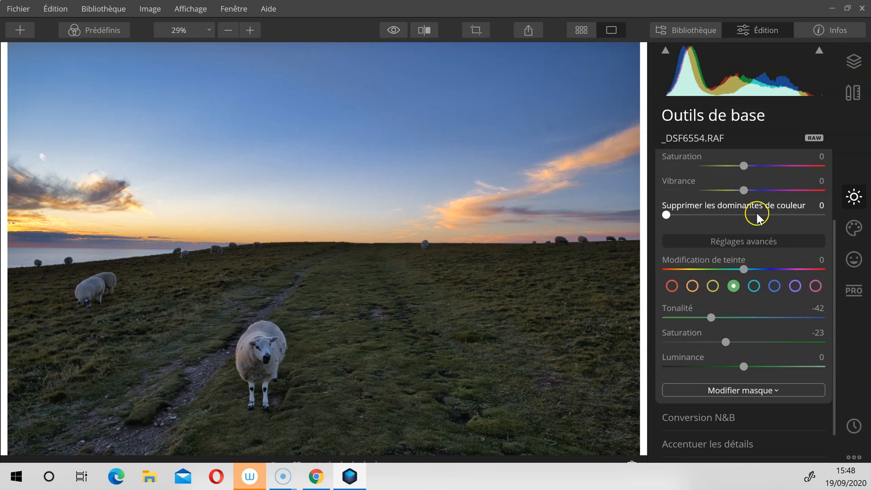
pyautogui.scroll(1, 776, 217)
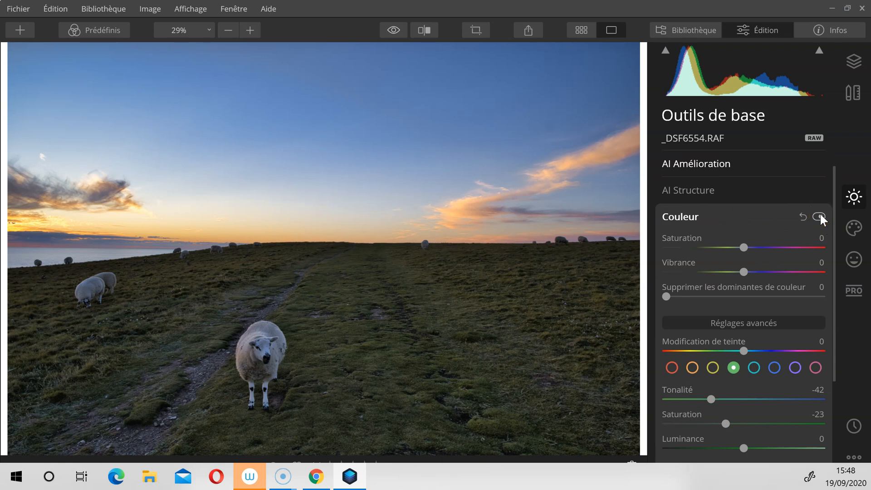
pyautogui.click(819, 217)
pyautogui.click(819, 216)
pyautogui.click(819, 217)
pyautogui.click(819, 216)
pyautogui.click(819, 217)
pyautogui.click(819, 217)
pyautogui.click(819, 216)
pyautogui.click(819, 216)
# Step: Set the yellow tones' Luminance to 17 and Saturation to 42 in the advanced Couleur settings
pyautogui.click(713, 367)
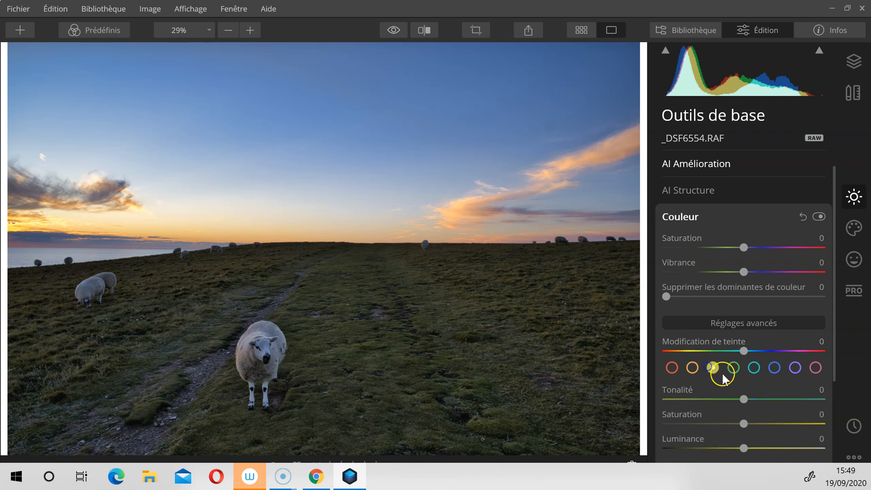
pyautogui.scroll(-2, 721, 369)
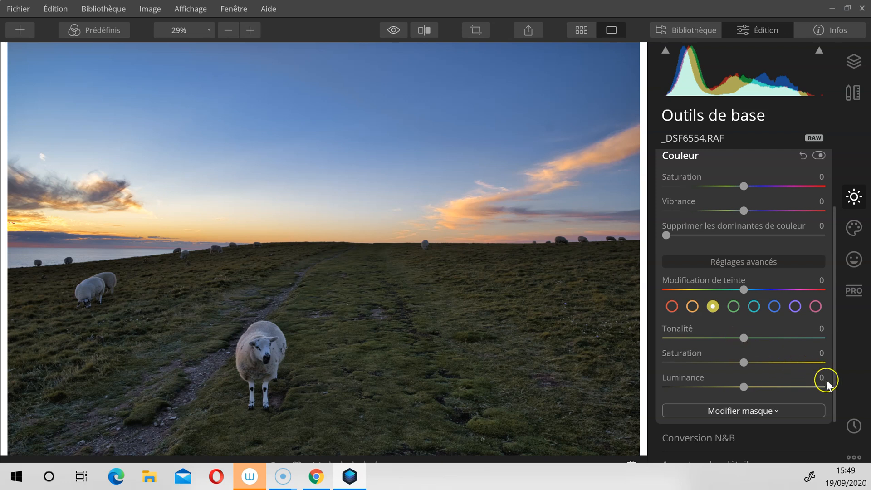
pyautogui.moveTo(743, 388); pyautogui.dragTo(761, 398)
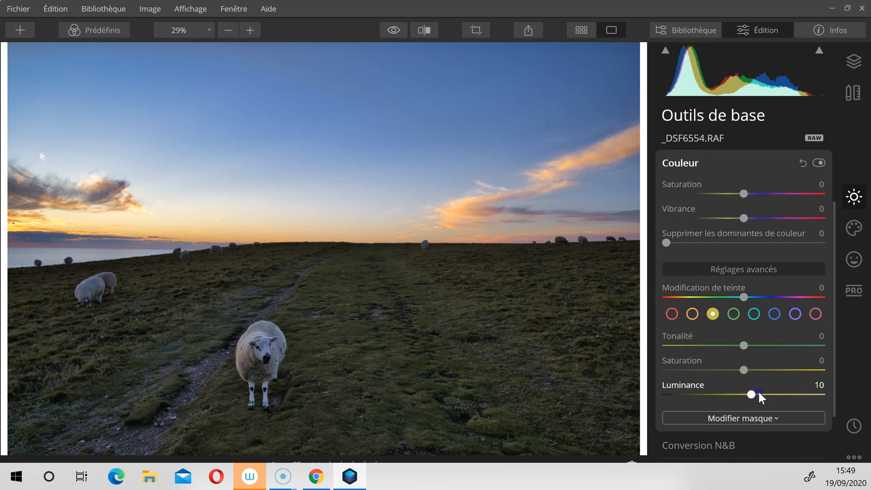
pyautogui.moveTo(743, 369); pyautogui.dragTo(776, 371)
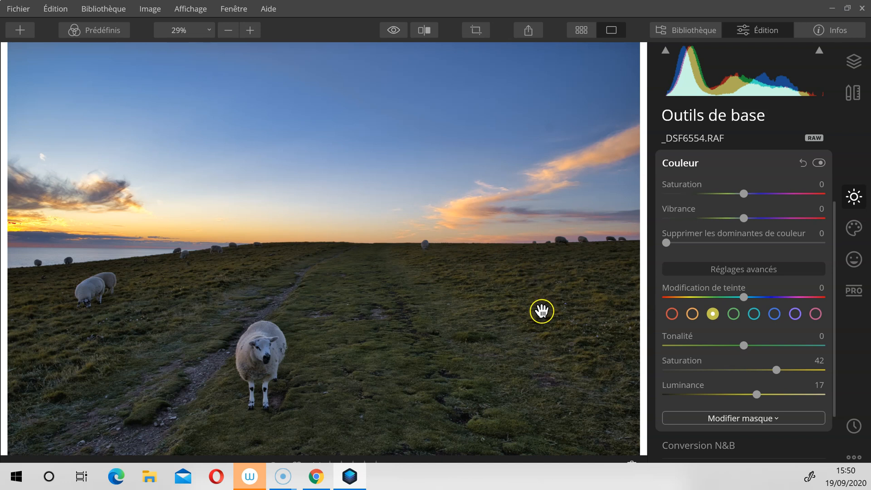
# Step: Try a lower Saturation and a higher Luminance on the orange tones, and reset both values
pyautogui.click(692, 313)
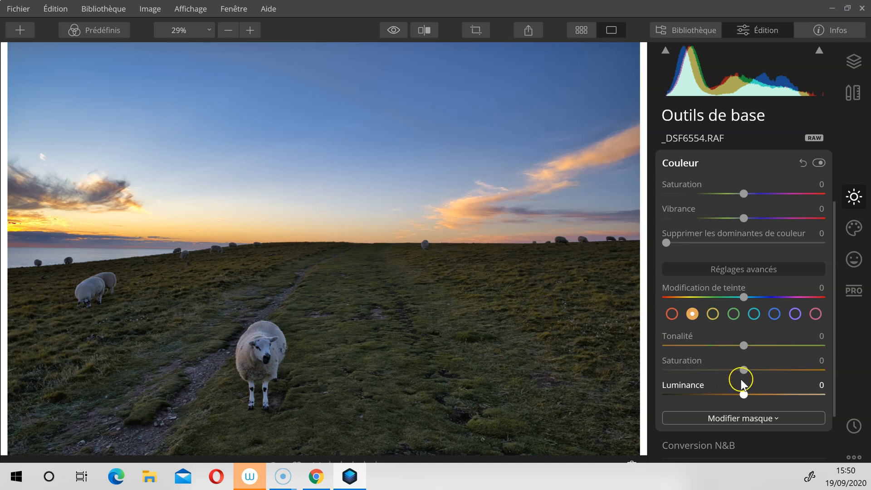
pyautogui.moveTo(746, 370); pyautogui.dragTo(690, 373)
pyautogui.moveTo(742, 394); pyautogui.dragTo(764, 391)
pyautogui.doubleClick(764, 392)
pyautogui.doubleClick(722, 370)
# Step: Raise the yellow tones' Luminance to 19
pyautogui.click(712, 313)
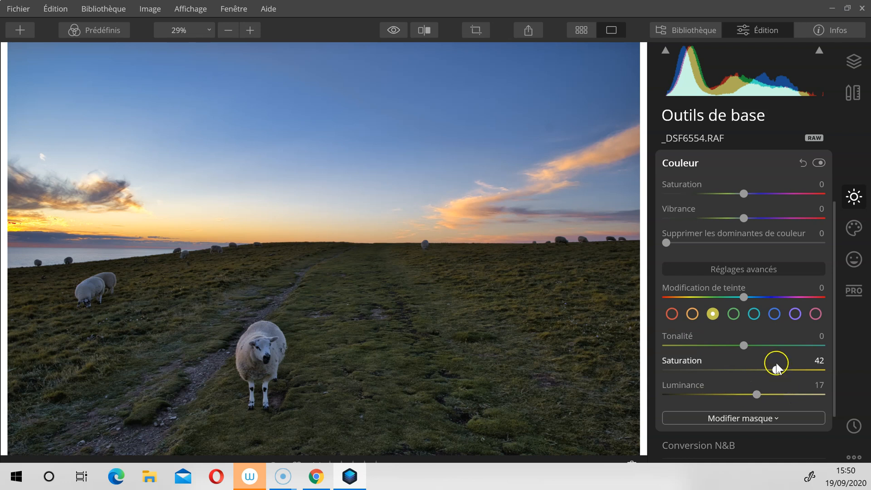
pyautogui.moveTo(735, 395)
pyautogui.mouseDown()
pyautogui.moveTo(676, 390)
pyautogui.moveTo(770, 393)
pyautogui.moveTo(738, 392)
pyautogui.mouseUp()
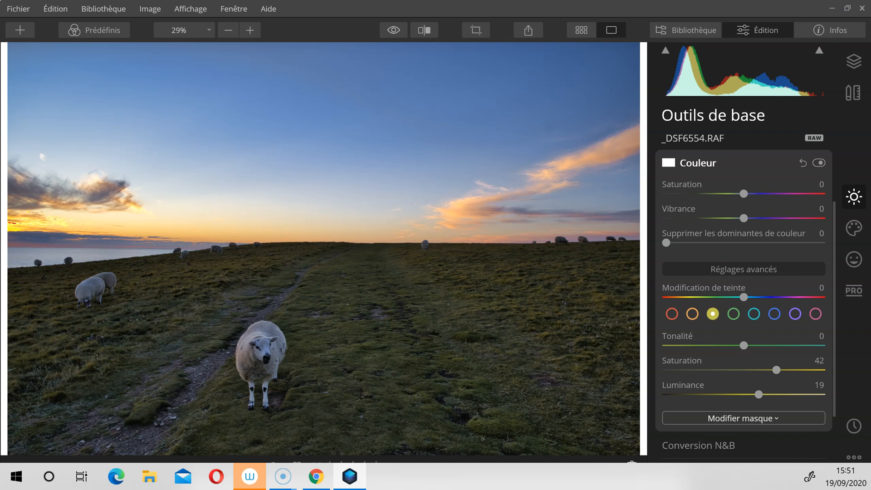
# Step: Set the upper zone's Exposition to -38 in the professional Dégradé réglable filter to darken the sky
pyautogui.click(852, 291)
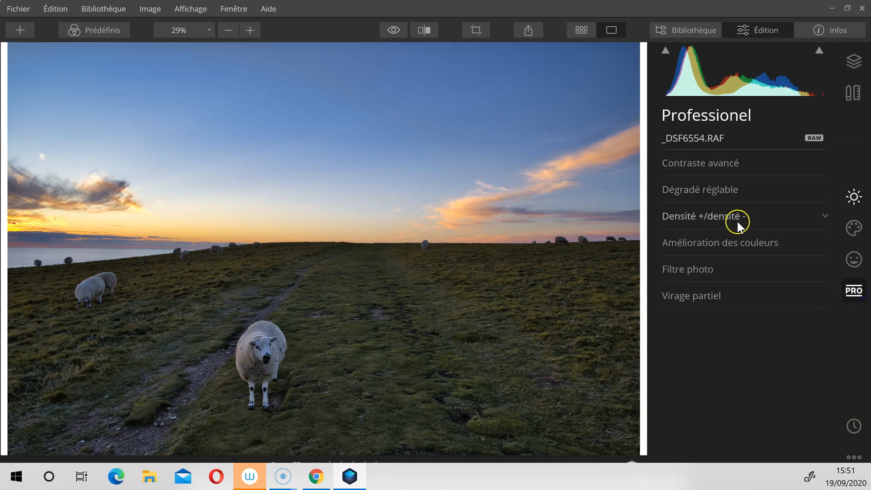
pyautogui.click(712, 195)
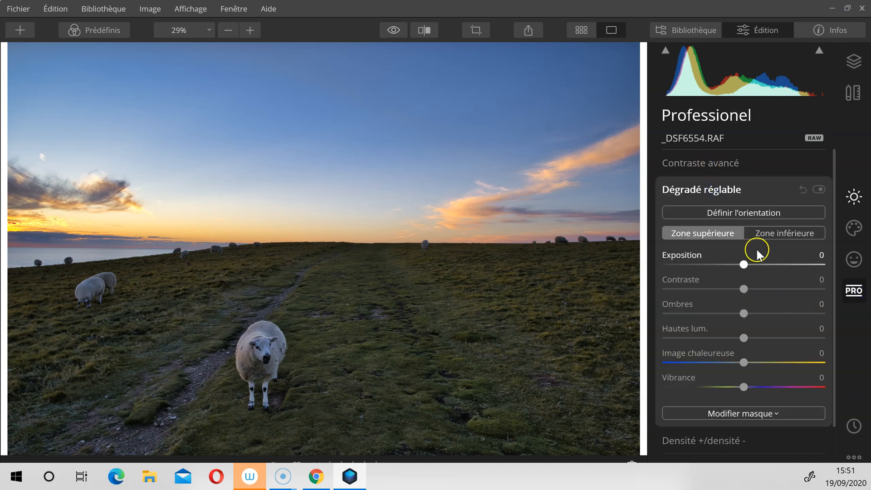
pyautogui.moveTo(735, 263); pyautogui.dragTo(716, 263)
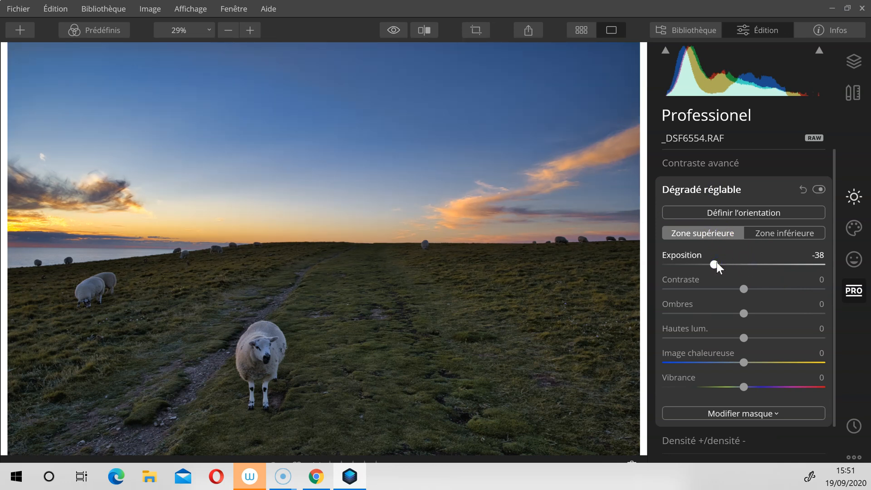
# Step: Start a brush mask for the Dégradé réglable filter, set its opacity to 10%, and dab on the sunset glow in Effacer mode
pyautogui.click(763, 413)
pyautogui.click(702, 347)
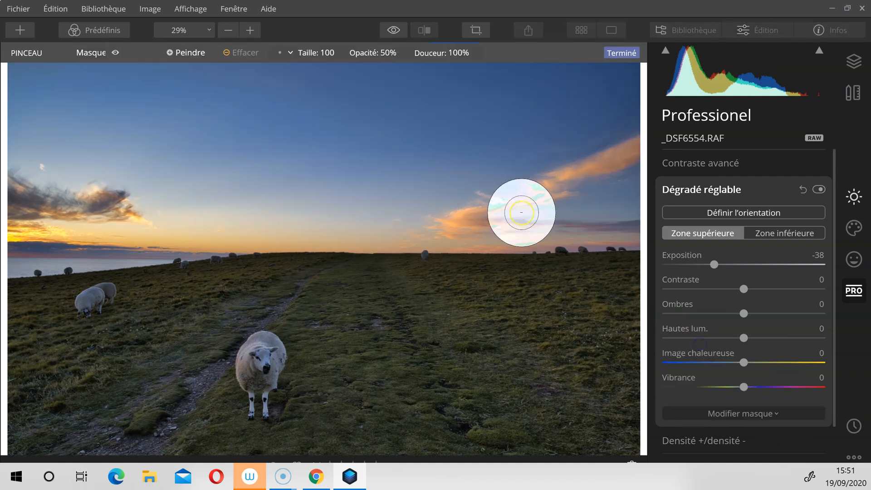
pyautogui.rightClick(349, 159)
pyautogui.click(318, 238)
pyautogui.moveTo(319, 240); pyautogui.dragTo(306, 239)
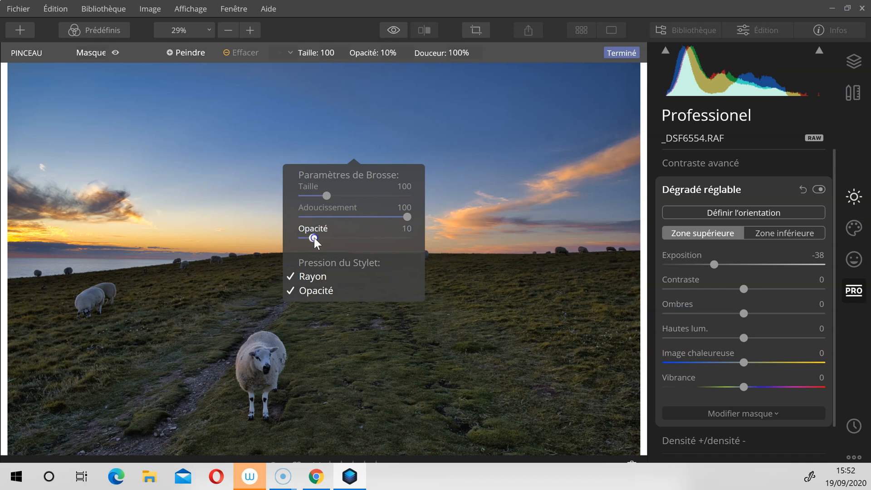
pyautogui.click(20, 231)
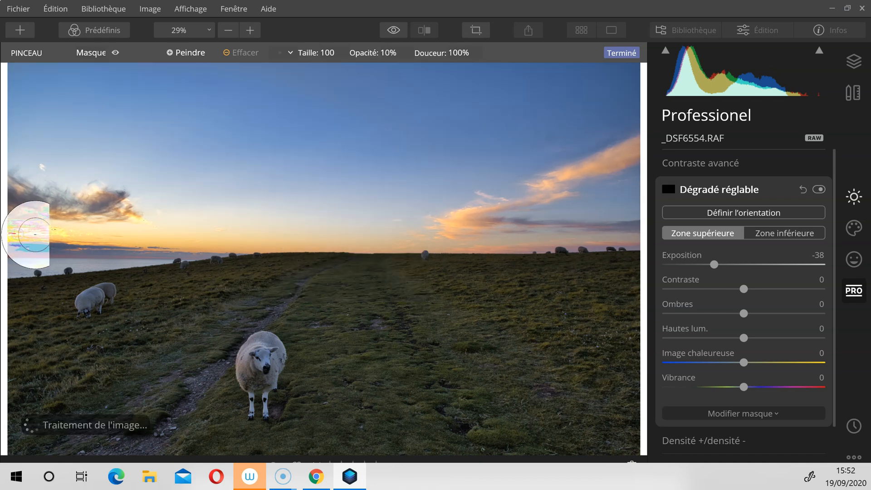
# Step: Switch the mask brush to Peindre, reduce its size to 28, and brush over the bright sunset glow near the sea horizon
pyautogui.click(177, 54)
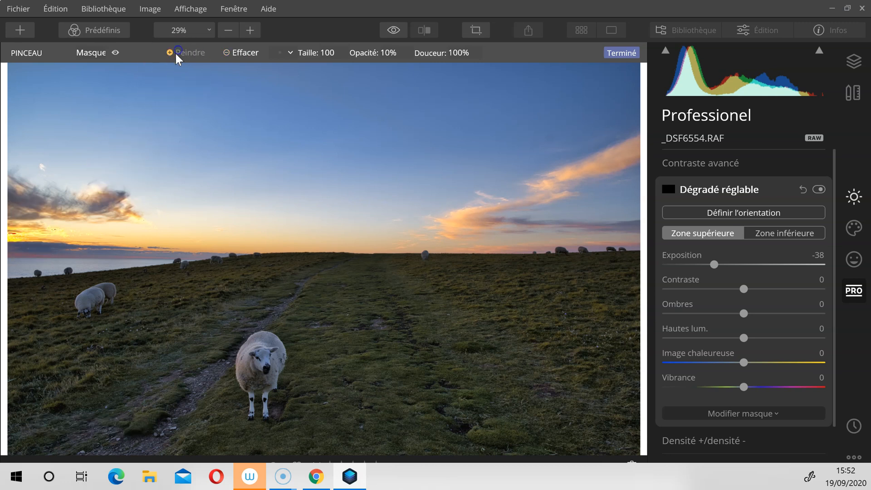
pyautogui.scroll(-9, 36, 238)
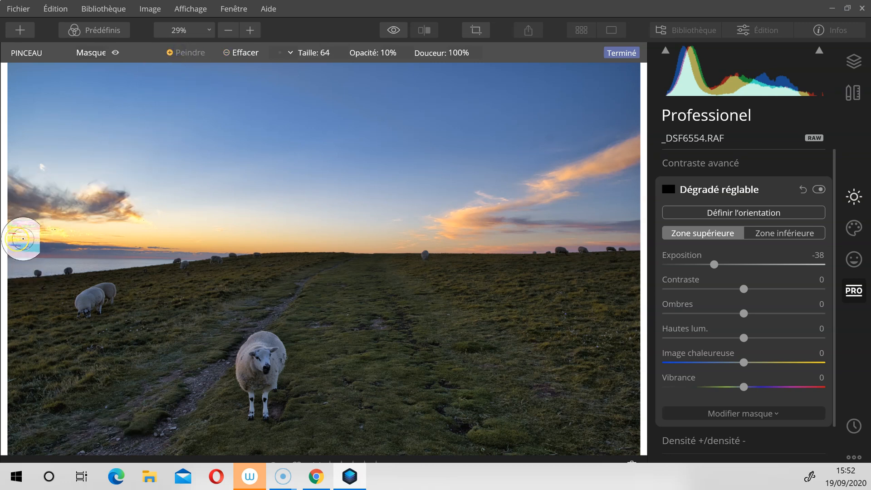
pyautogui.scroll(2, 13, 234)
pyautogui.moveTo(11, 232)
pyautogui.mouseDown()
pyautogui.moveTo(96, 255)
pyautogui.moveTo(40, 228)
pyautogui.moveTo(15, 232)
pyautogui.moveTo(53, 236)
pyautogui.moveTo(10, 234)
pyautogui.moveTo(51, 239)
pyautogui.mouseUp()
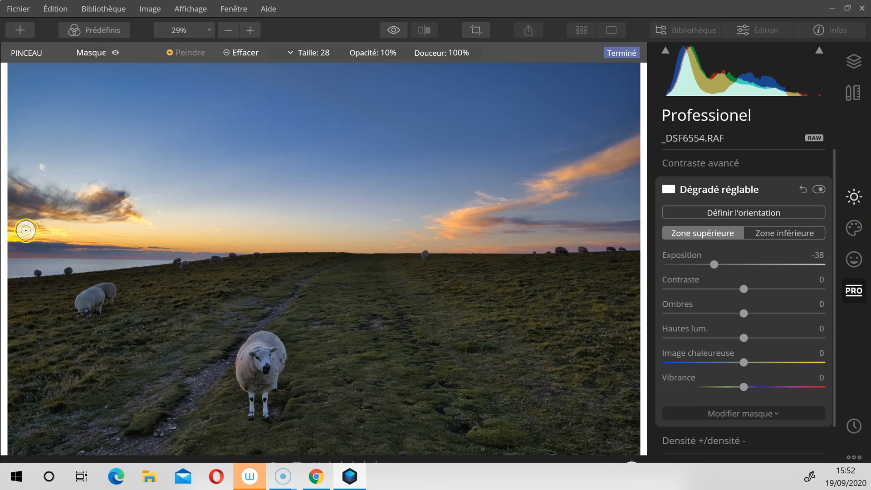
# Step: Set the orange tones to Tonalité -13, Saturation -11 and Luminance -6 in the advanced Couleur settings
pyautogui.click(856, 198)
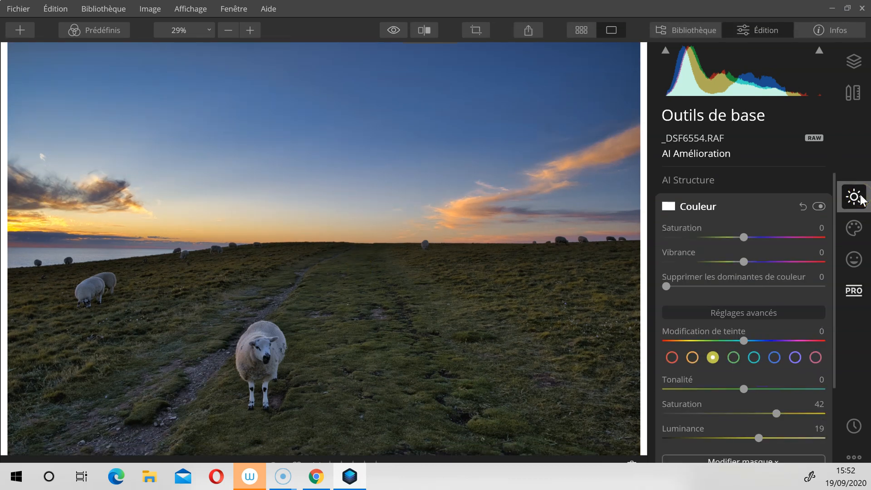
pyautogui.click(692, 357)
pyautogui.moveTo(744, 428)
pyautogui.mouseDown()
pyautogui.moveTo(707, 442)
pyautogui.moveTo(752, 440)
pyautogui.mouseUp()
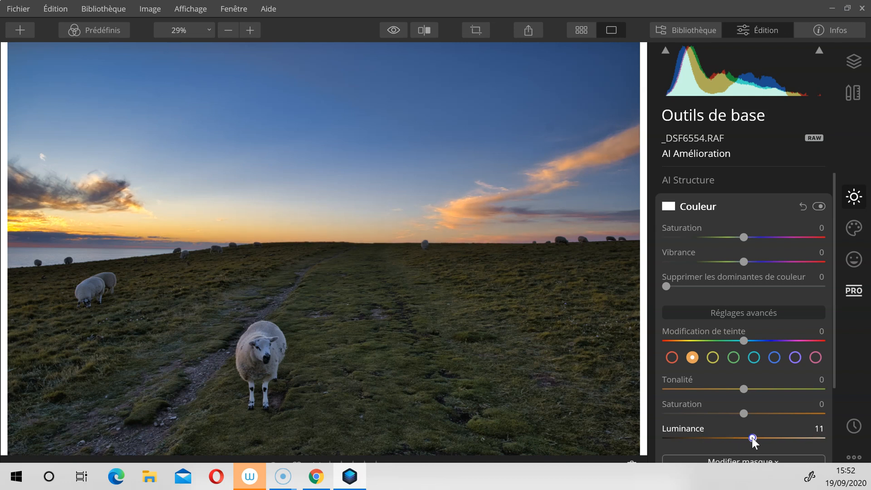
pyautogui.moveTo(744, 413); pyautogui.dragTo(724, 394)
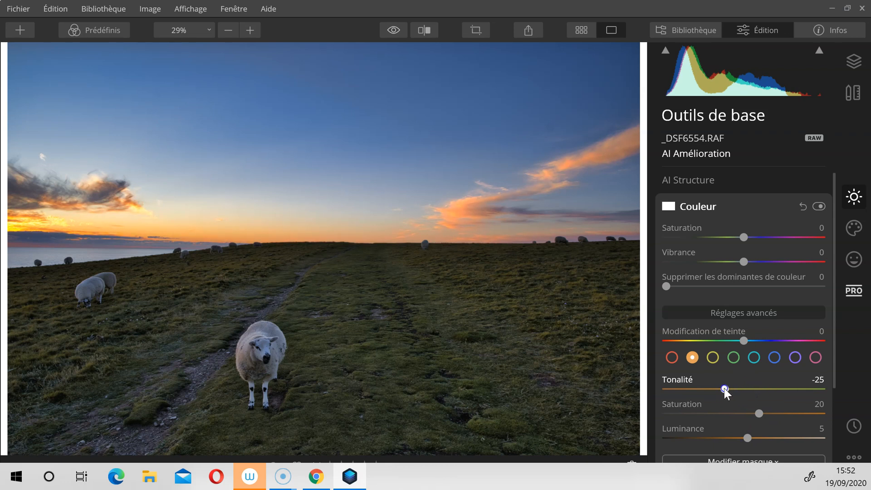
pyautogui.moveTo(745, 438); pyautogui.dragTo(745, 415)
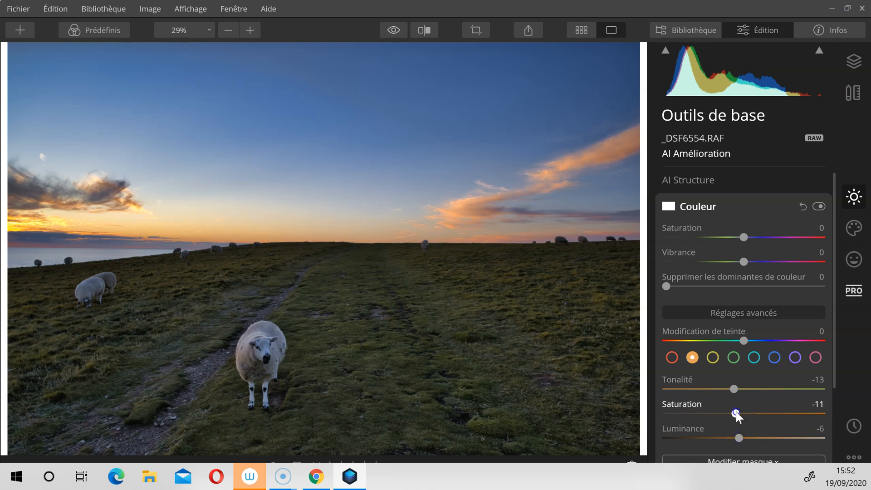
# Step: Toggle the Couleur filter off and on to compare the photo with and without the orange tone changes
pyautogui.click(818, 250)
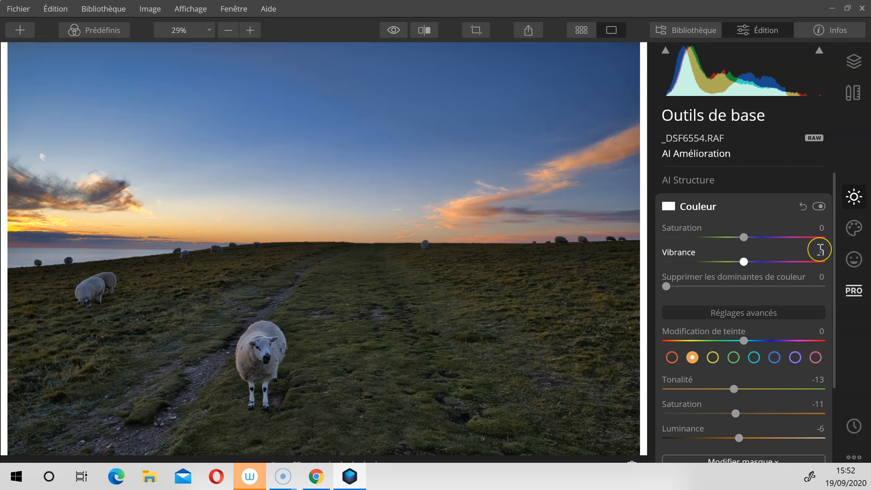
pyautogui.click(818, 206)
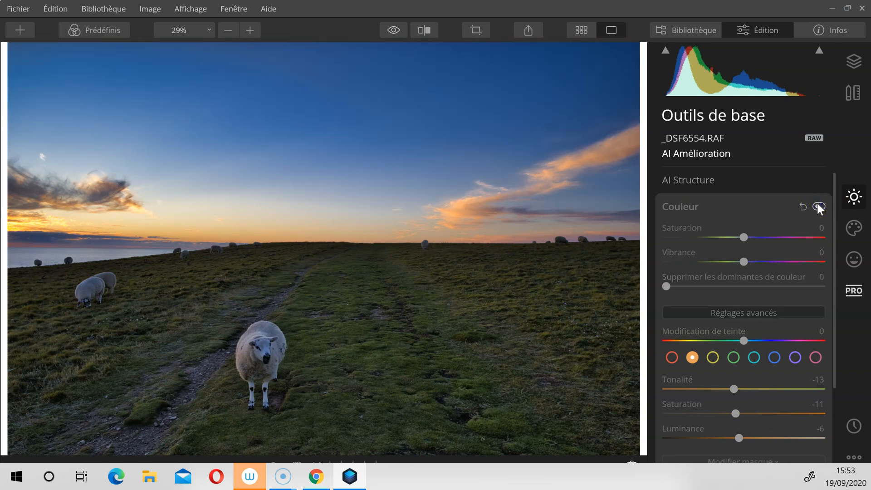
pyautogui.click(818, 206)
pyautogui.click(818, 207)
pyautogui.click(818, 207)
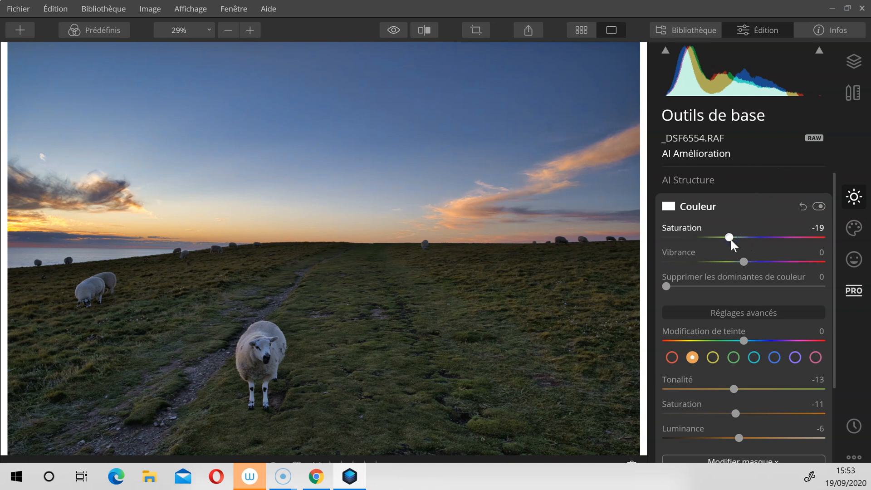
# Step: Set the photo's overall Saturation to -13 and Vibrance to 14 in the Couleur filter
pyautogui.click(730, 239)
pyautogui.moveTo(730, 237); pyautogui.dragTo(756, 263)
pyautogui.click(745, 262)
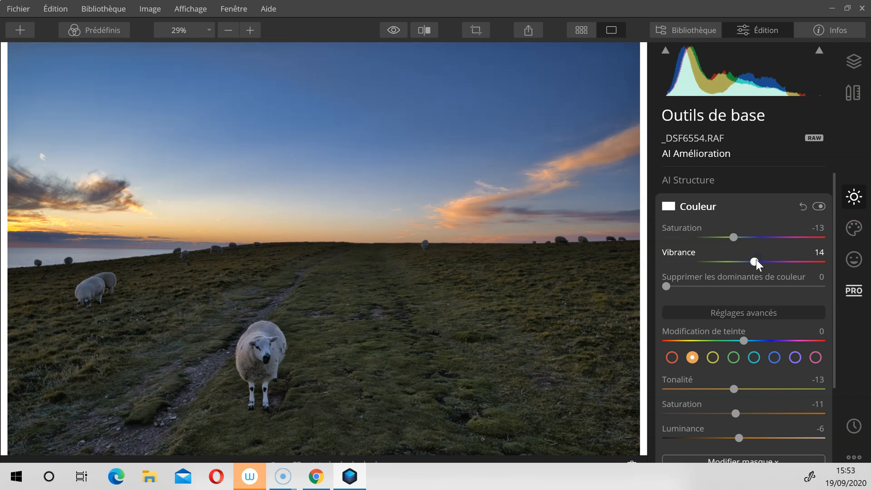
# Step: Switch the Couleur filter off and on repeatedly to examine how the saturation and vibrance changes affect the sky and grass
pyautogui.click(819, 206)
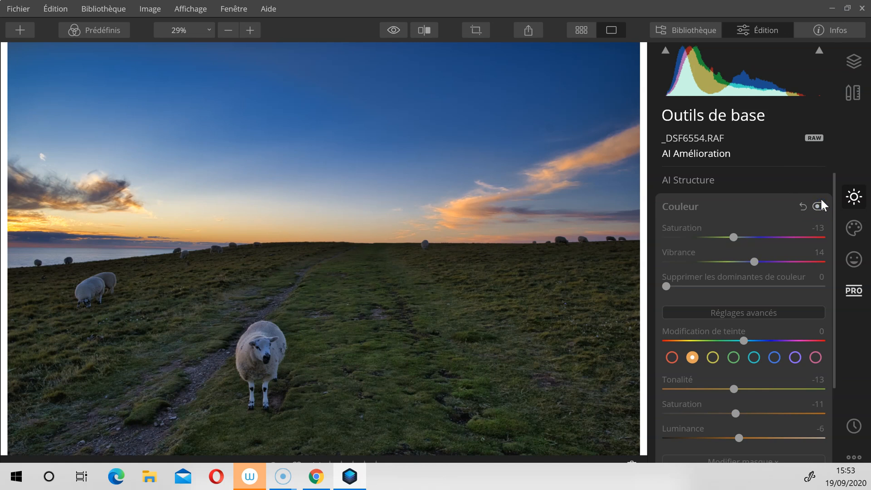
pyautogui.click(819, 206)
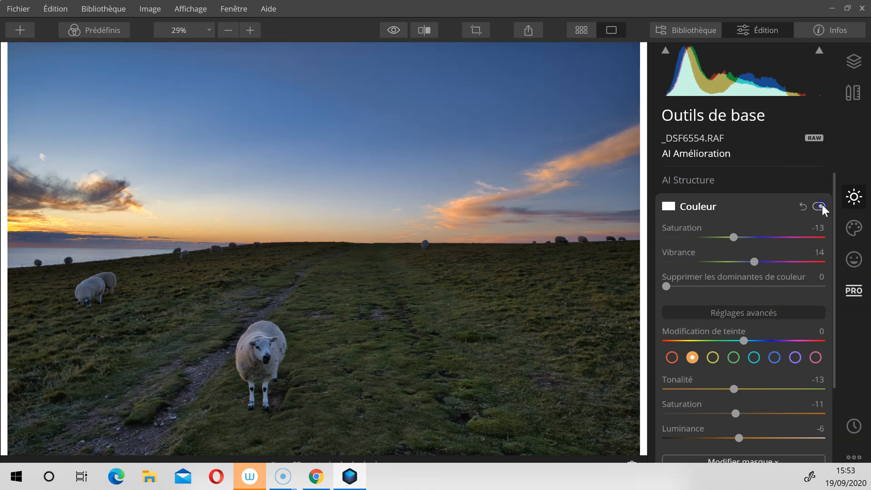
pyautogui.click(819, 206)
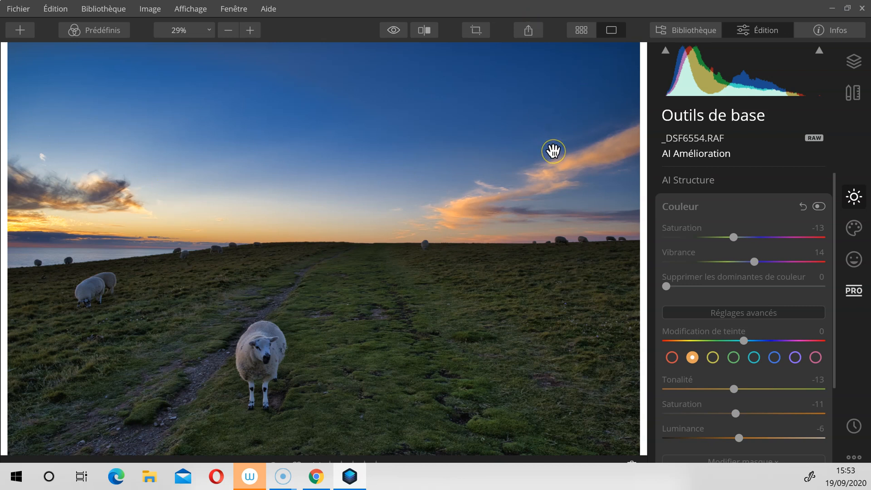
pyautogui.click(818, 207)
pyautogui.click(819, 206)
pyautogui.click(818, 207)
pyautogui.click(819, 206)
pyautogui.click(818, 206)
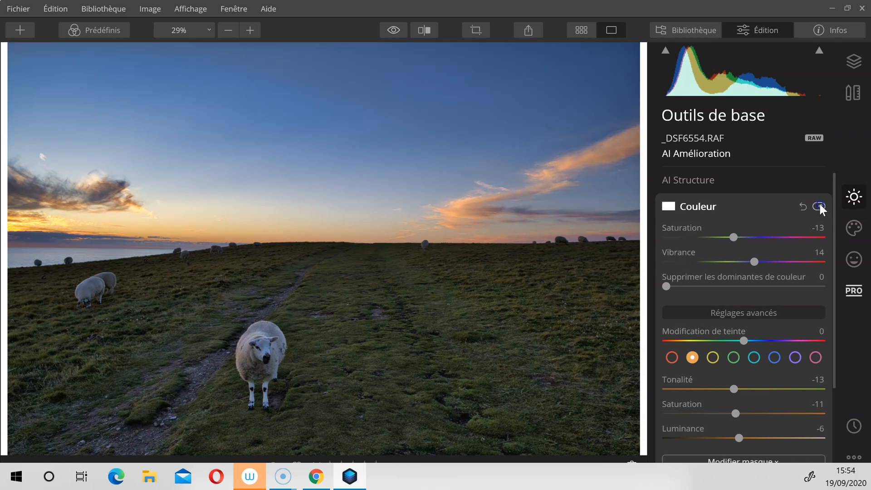
pyautogui.click(819, 206)
pyautogui.click(818, 206)
pyautogui.click(819, 207)
pyautogui.click(818, 207)
pyautogui.click(818, 207)
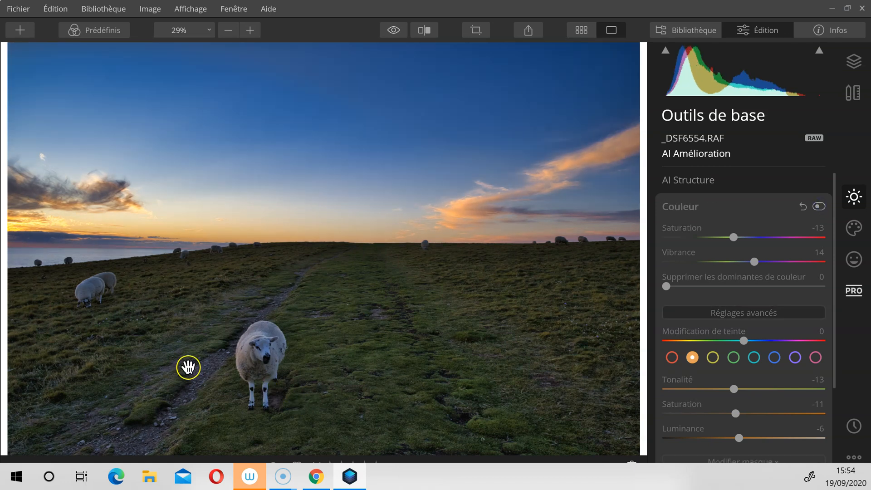
pyautogui.click(820, 207)
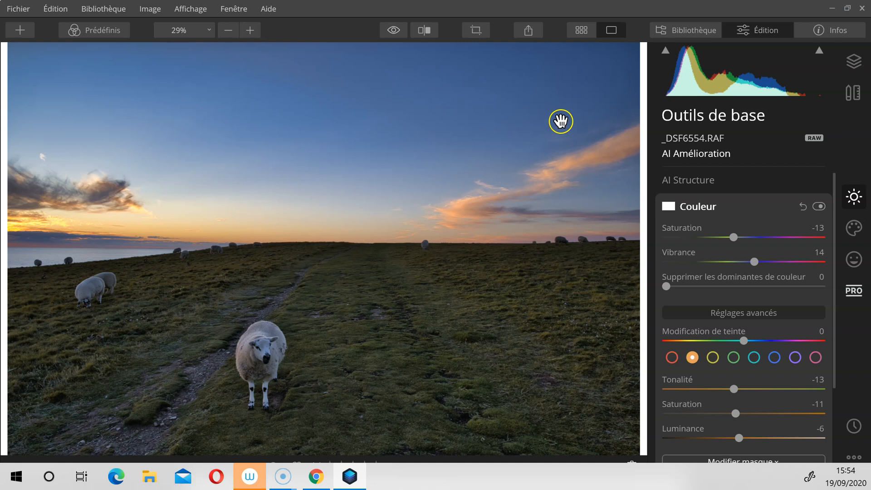
# Step: Remove the spot in the sky above the long orange cloud with the Effacer tool at size 32
pyautogui.click(852, 92)
pyautogui.click(747, 166)
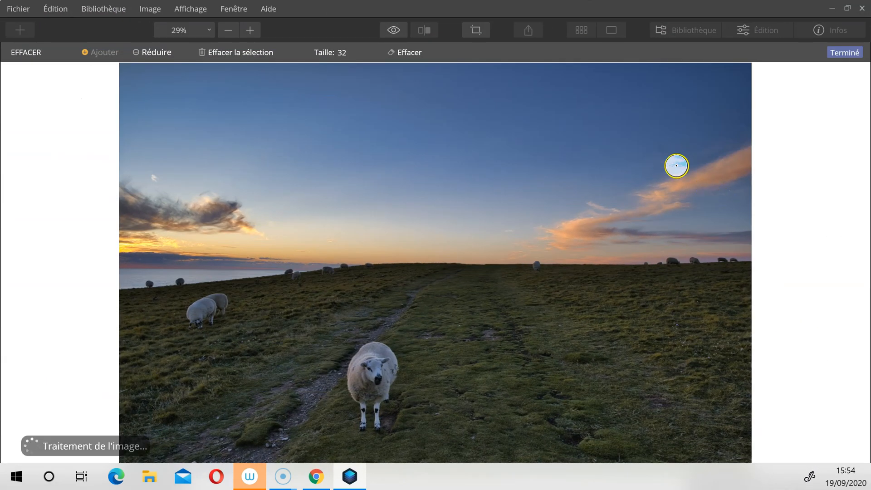
pyautogui.click(660, 147)
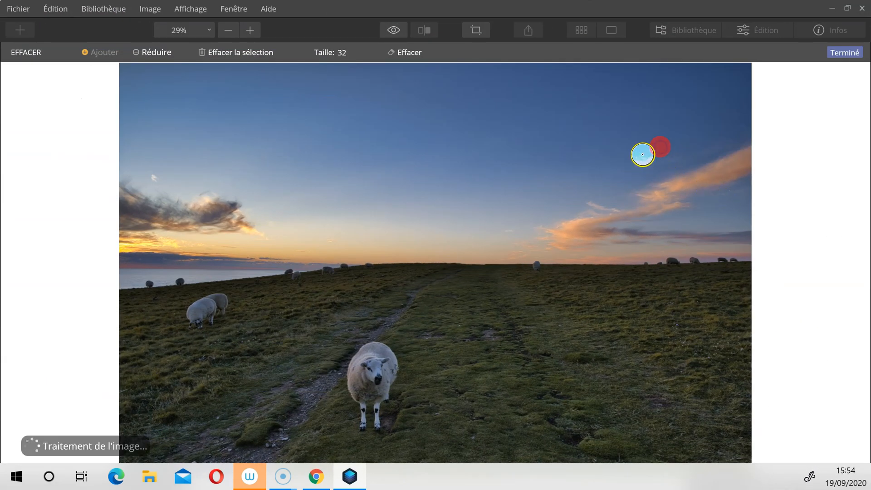
pyautogui.click(403, 52)
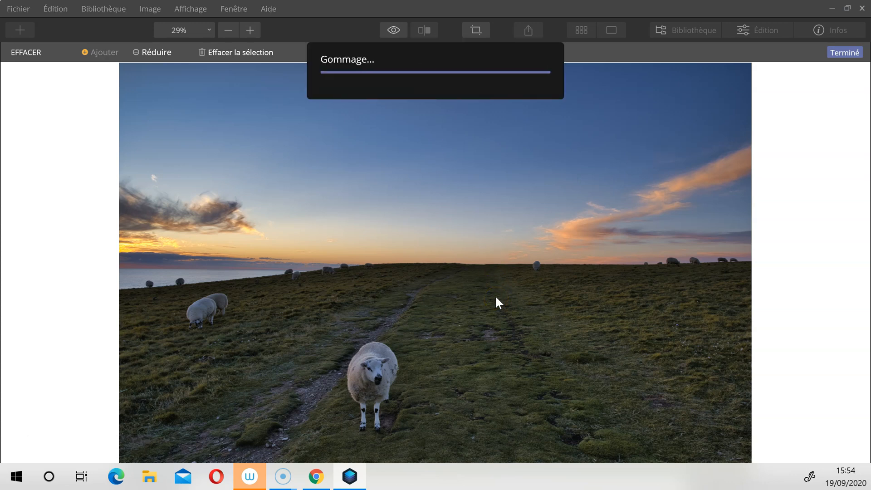
pyautogui.click(844, 53)
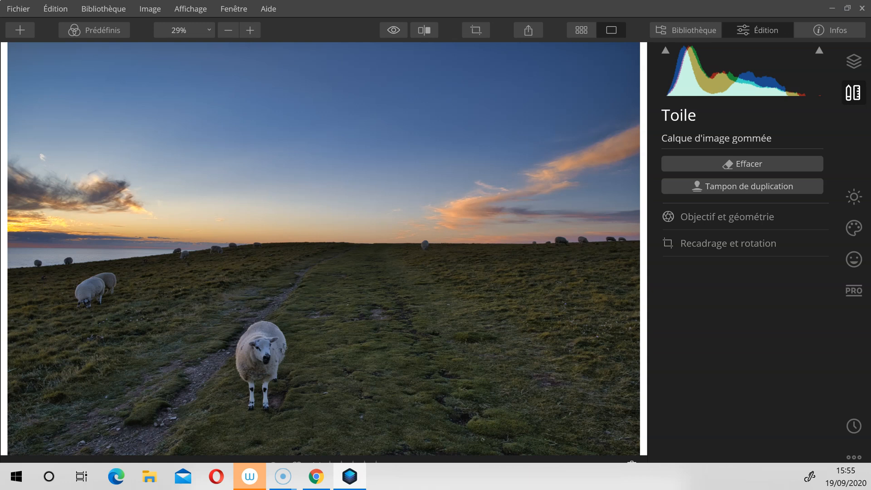
# Step: Start painting with the professional Densité +/densité - filter on the erased image layer
pyautogui.click(853, 290)
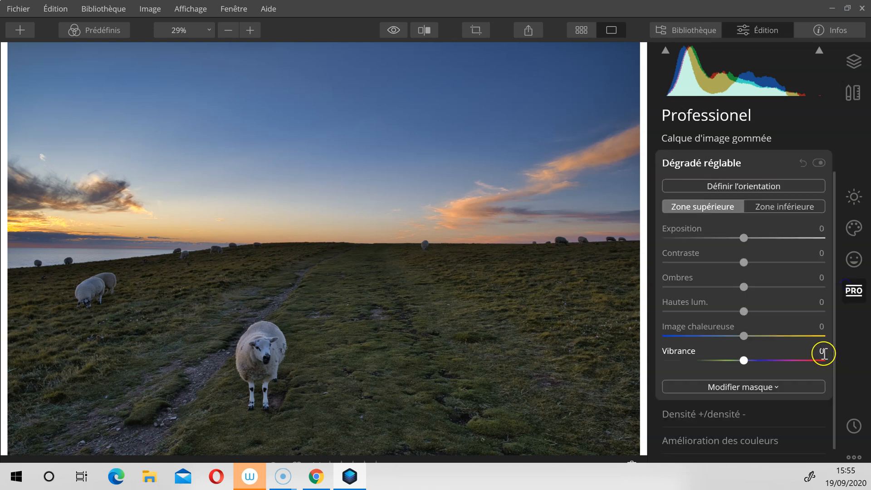
pyautogui.scroll(-1, 767, 339)
pyautogui.click(734, 385)
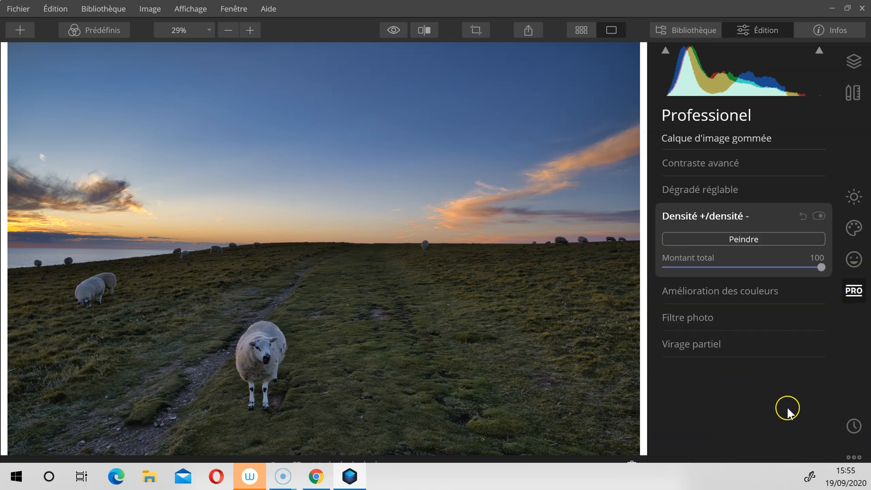
pyautogui.click(746, 238)
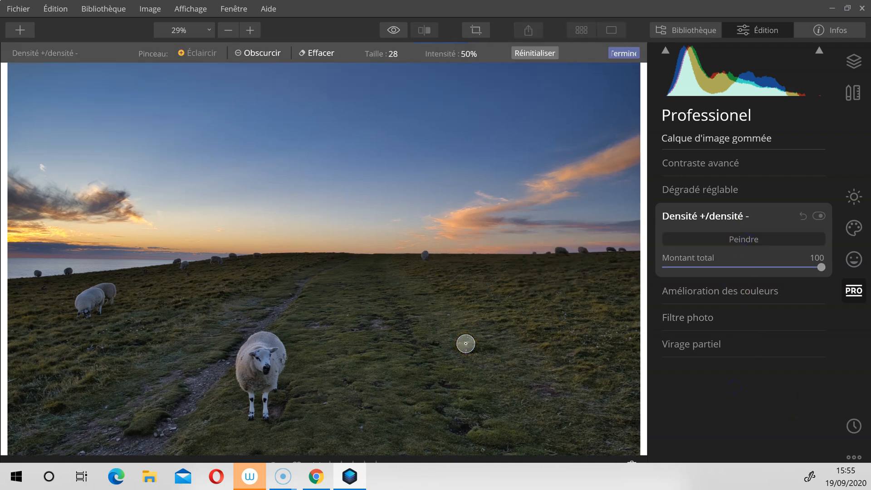
pyautogui.moveTo(369, 243); pyautogui.dragTo(448, 433)
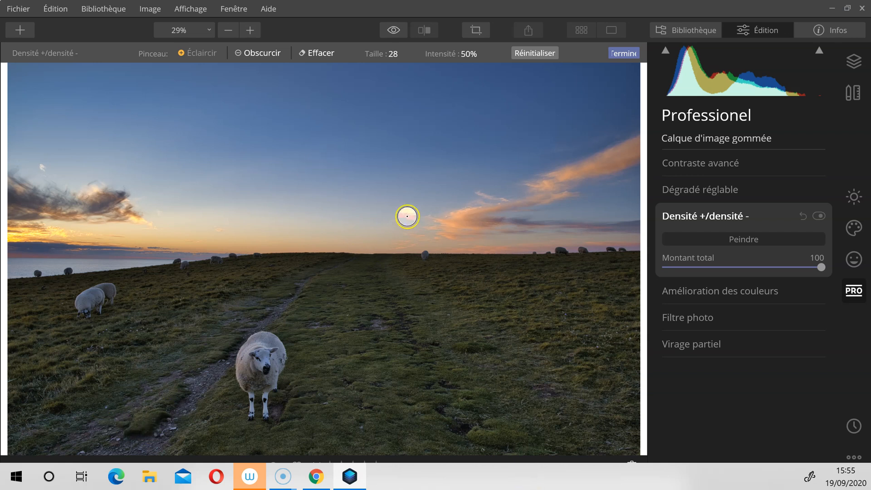
pyautogui.moveTo(406, 216)
pyautogui.mouseDown()
pyautogui.moveTo(432, 204)
pyautogui.moveTo(425, 140)
pyautogui.mouseUp()
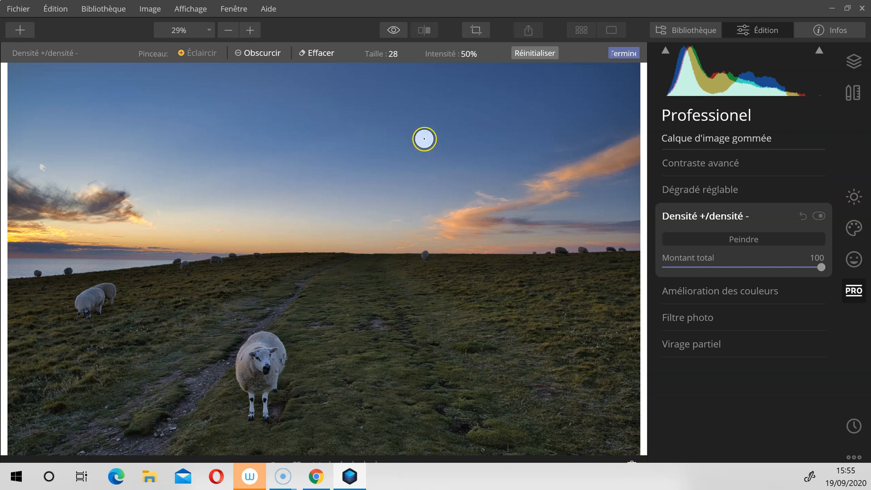
# Step: Darken areas of the dirt path and the surrounding grass with the Obscurcir brush at 8% intensity
pyautogui.click(256, 55)
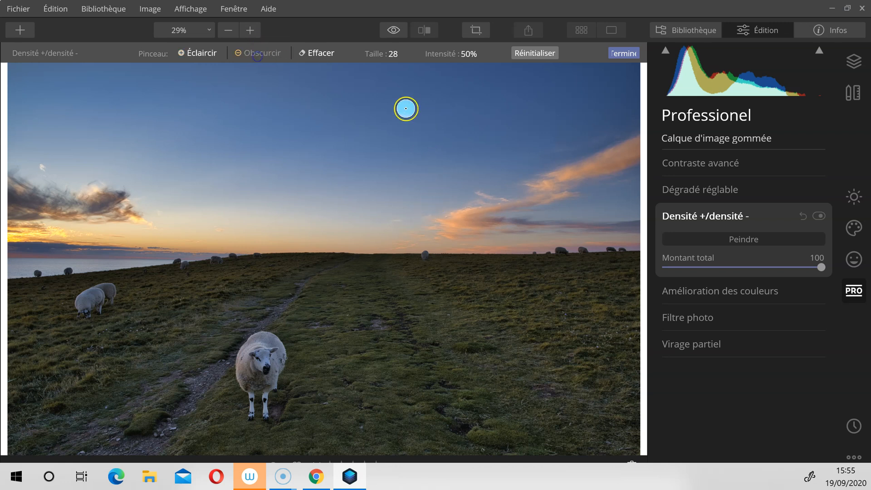
pyautogui.click(472, 54)
pyautogui.moveTo(476, 78); pyautogui.dragTo(440, 78)
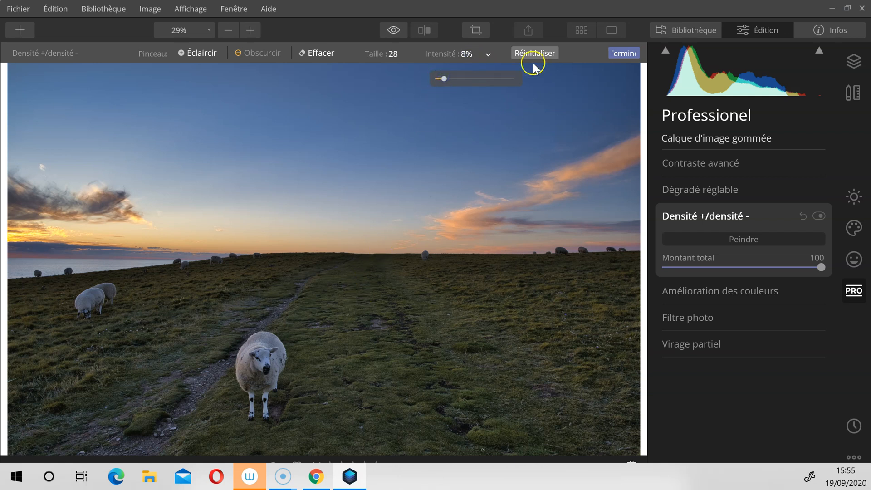
pyautogui.moveTo(333, 262)
pyautogui.mouseDown()
pyautogui.moveTo(320, 274)
pyautogui.moveTo(325, 265)
pyautogui.moveTo(313, 264)
pyautogui.moveTo(299, 281)
pyautogui.mouseUp()
pyautogui.moveTo(134, 394)
pyautogui.mouseDown()
pyautogui.moveTo(166, 384)
pyautogui.moveTo(91, 442)
pyautogui.moveTo(177, 386)
pyautogui.moveTo(203, 382)
pyautogui.mouseUp()
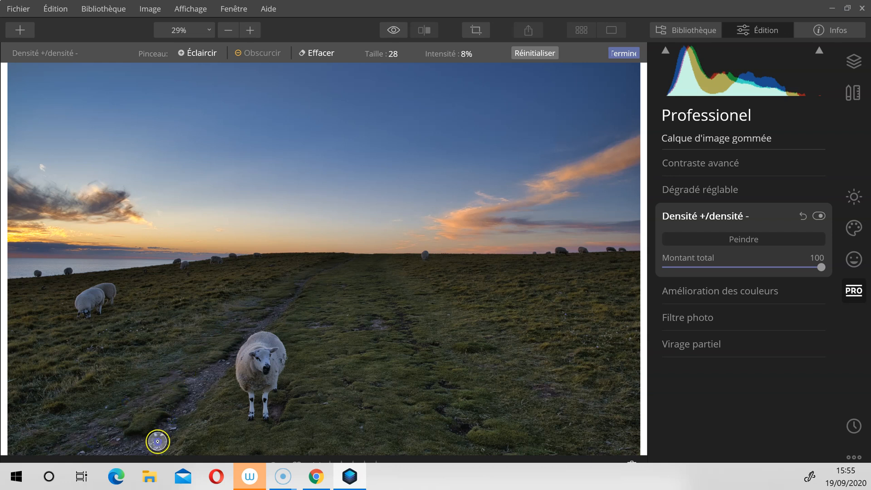
pyautogui.moveTo(427, 399)
pyautogui.mouseDown()
pyautogui.moveTo(451, 372)
pyautogui.moveTo(414, 336)
pyautogui.moveTo(388, 260)
pyautogui.moveTo(404, 363)
pyautogui.moveTo(407, 318)
pyautogui.moveTo(482, 432)
pyautogui.moveTo(517, 414)
pyautogui.moveTo(412, 297)
pyautogui.mouseUp()
pyautogui.scroll(3, 451, 371)
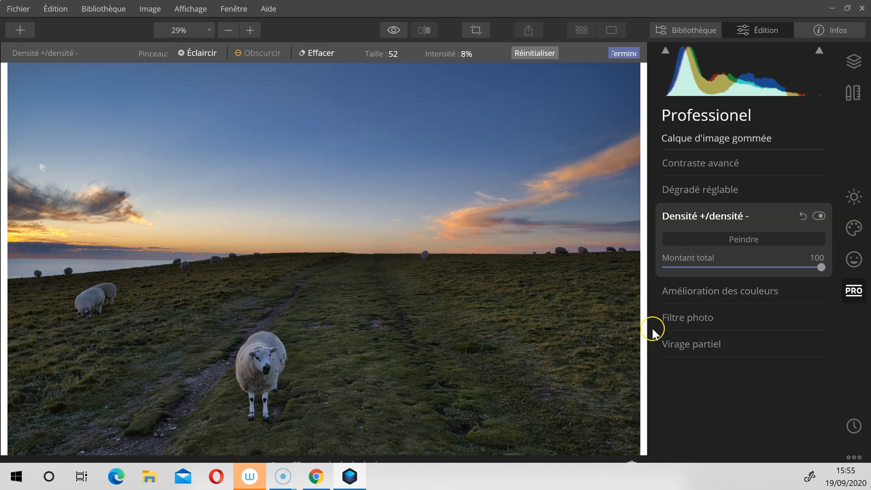
# Step: Switch the Densité +/densité - painting to the Éclaircir brush at size 40, keeping 8% intensity
pyautogui.click(204, 53)
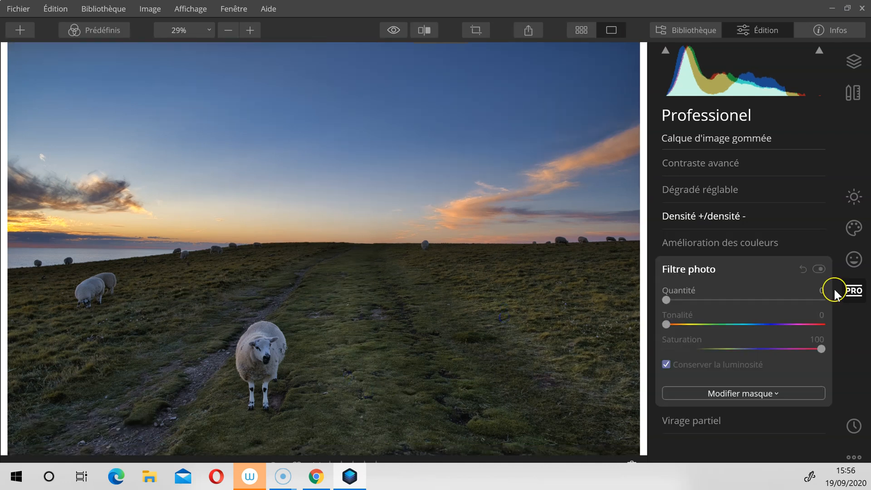
pyautogui.click(770, 215)
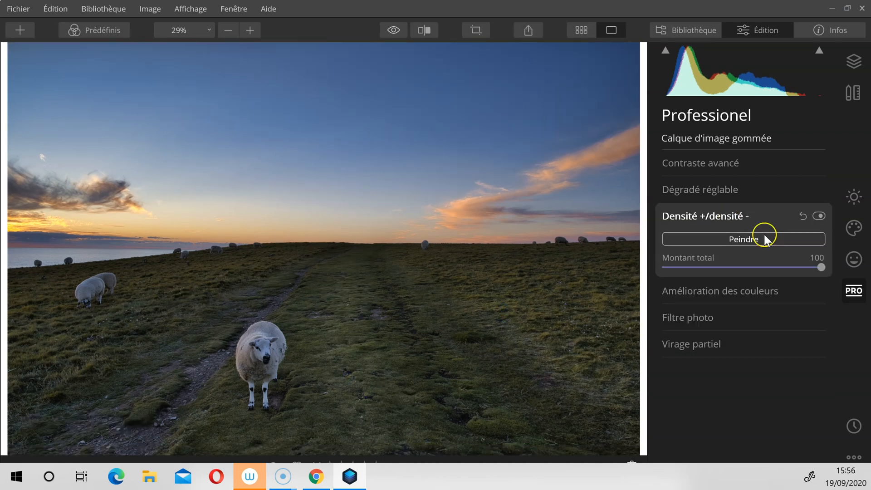
pyautogui.click(763, 238)
pyautogui.scroll(-3, 234, 276)
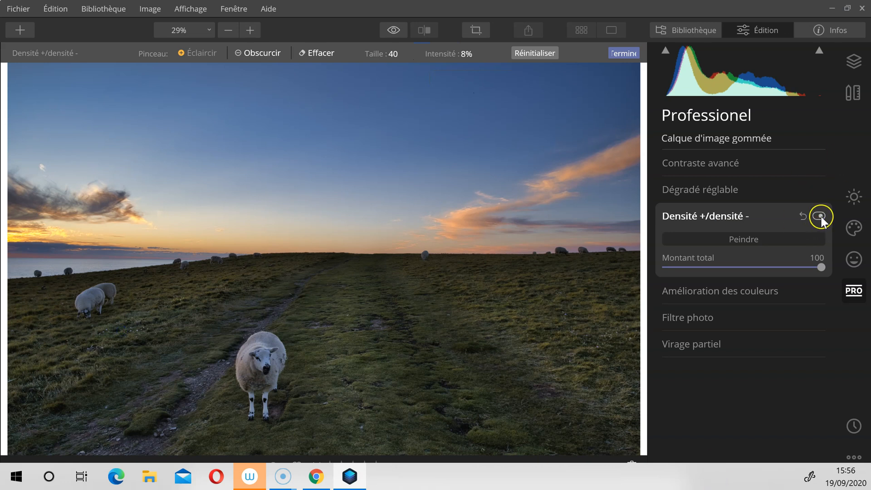
# Step: Switch the Densité +/densité - filter off and on repeatedly to examine the effect of the painted strokes
pyautogui.click(819, 216)
pyautogui.click(819, 216)
pyautogui.click(819, 216)
pyautogui.click(819, 216)
pyautogui.click(819, 216)
# Step: Lighten the foreground grass with the Éclaircir brush at size 64, set Montant total to 68 and compare with the filter off
pyautogui.scroll(2, 418, 424)
pyautogui.moveTo(362, 459); pyautogui.dragTo(252, 443)
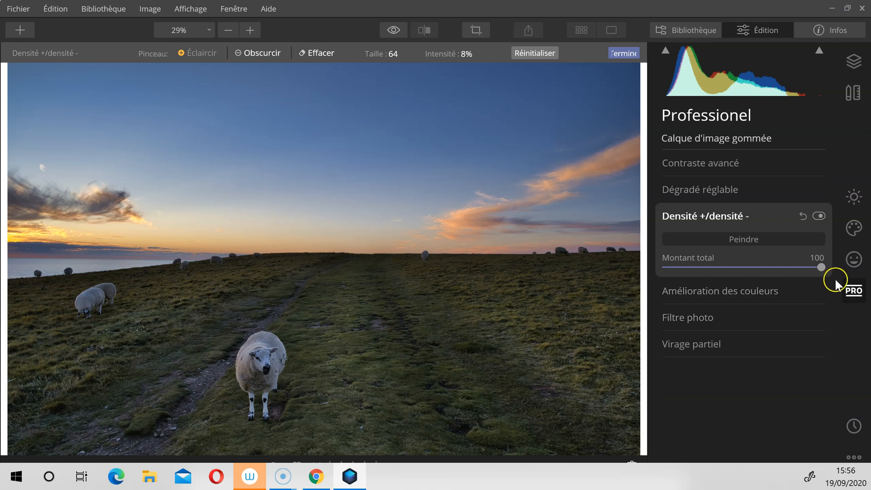
pyautogui.moveTo(822, 268); pyautogui.dragTo(772, 274)
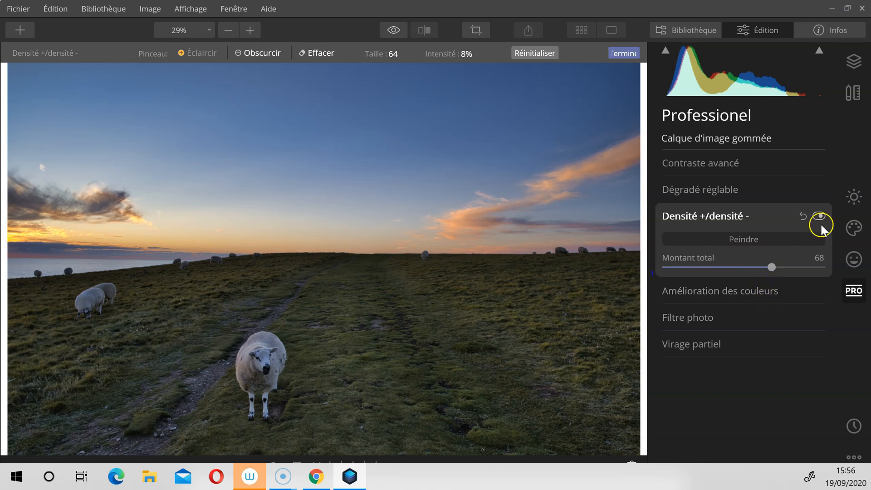
pyautogui.click(819, 216)
pyautogui.click(819, 216)
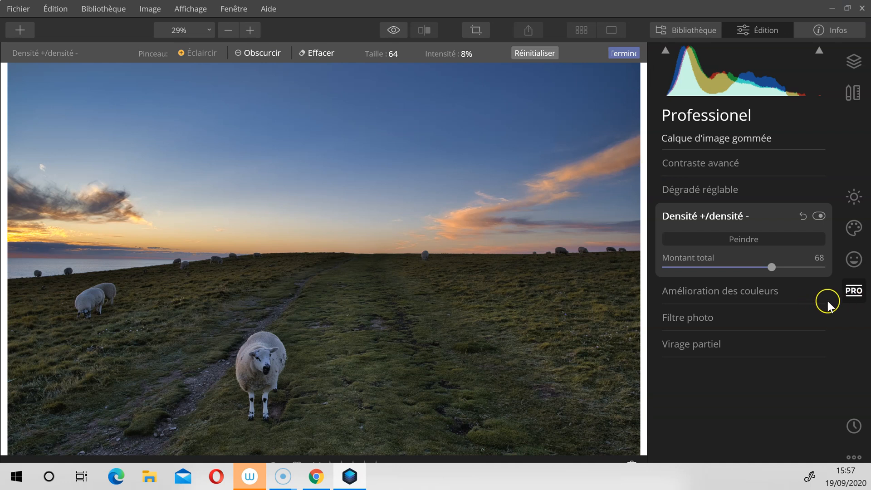
# Step: Apply the creative Éclat filter of type Flou artistique with a Quantité of 9
pyautogui.click(853, 228)
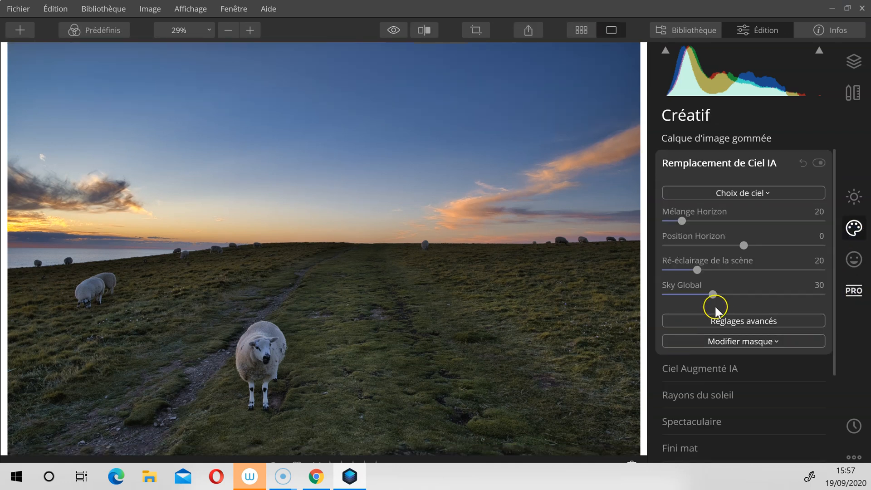
pyautogui.scroll(-3, 708, 417)
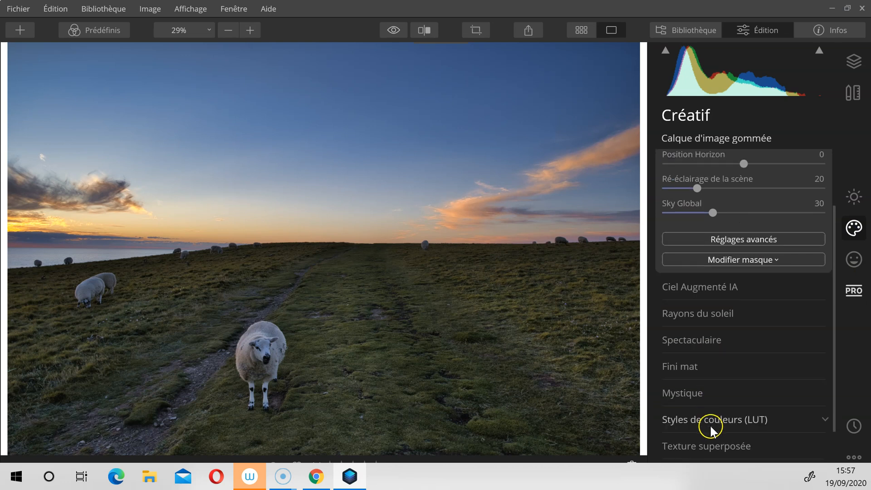
pyautogui.click(682, 432)
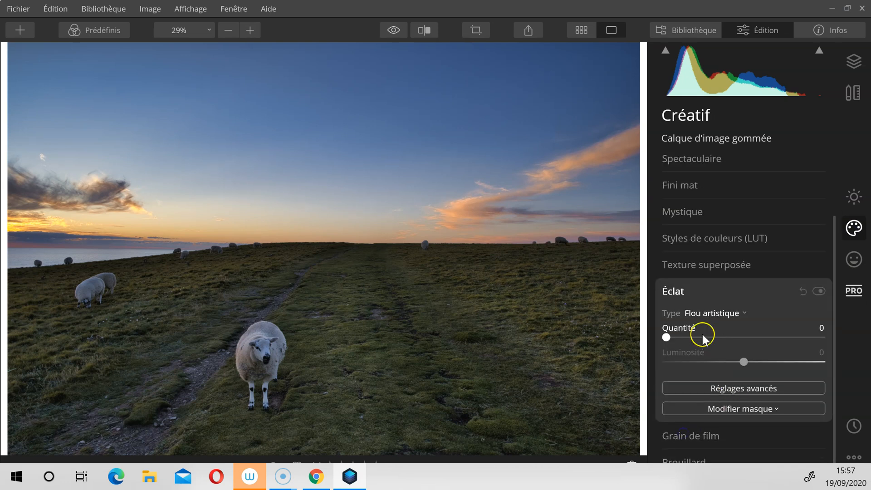
pyautogui.moveTo(666, 337)
pyautogui.mouseDown()
pyautogui.moveTo(696, 338)
pyautogui.moveTo(687, 340)
pyautogui.moveTo(693, 352)
pyautogui.moveTo(705, 344)
pyautogui.moveTo(663, 337)
pyautogui.moveTo(689, 335)
pyautogui.moveTo(671, 335)
pyautogui.moveTo(678, 336)
pyautogui.mouseUp()
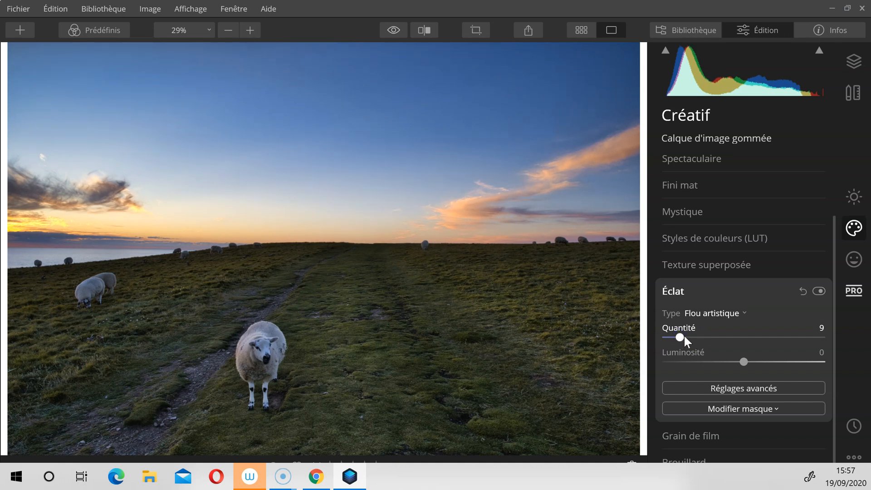
# Step: Add a Vignetage with a Quantité of -100 and choose the foreground sheep as its subject
pyautogui.click(854, 196)
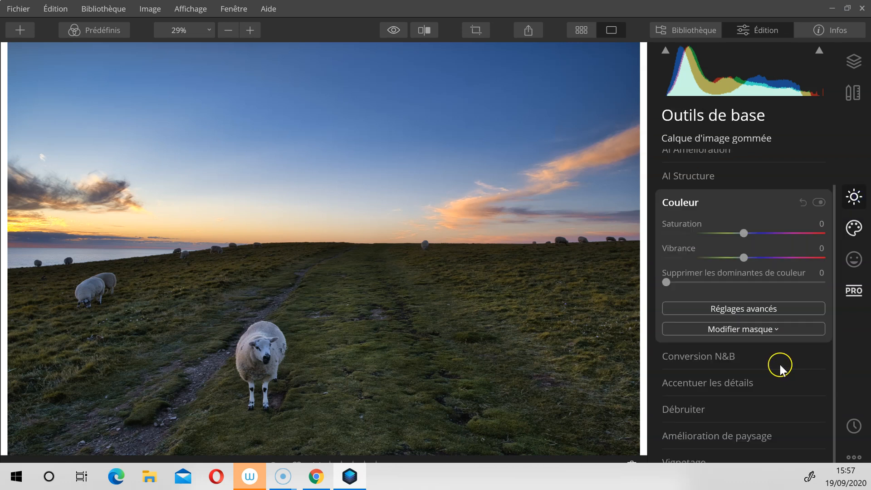
pyautogui.scroll(1, 778, 365)
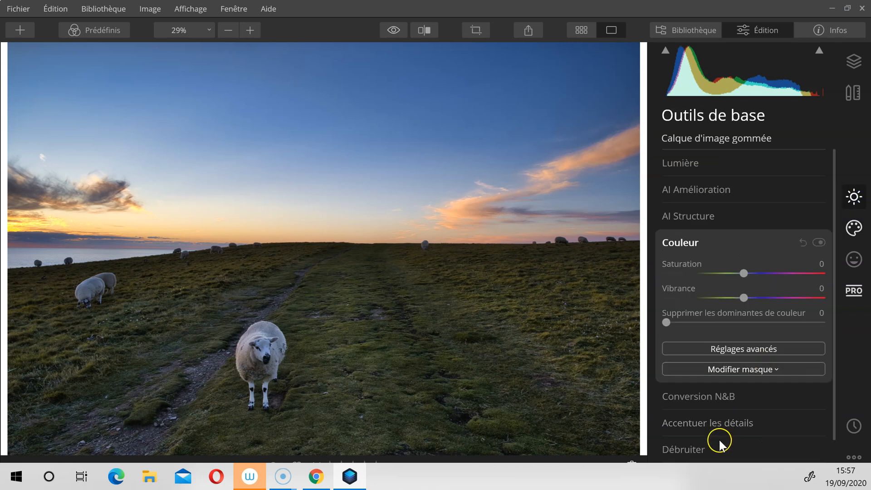
pyautogui.scroll(-1, 692, 406)
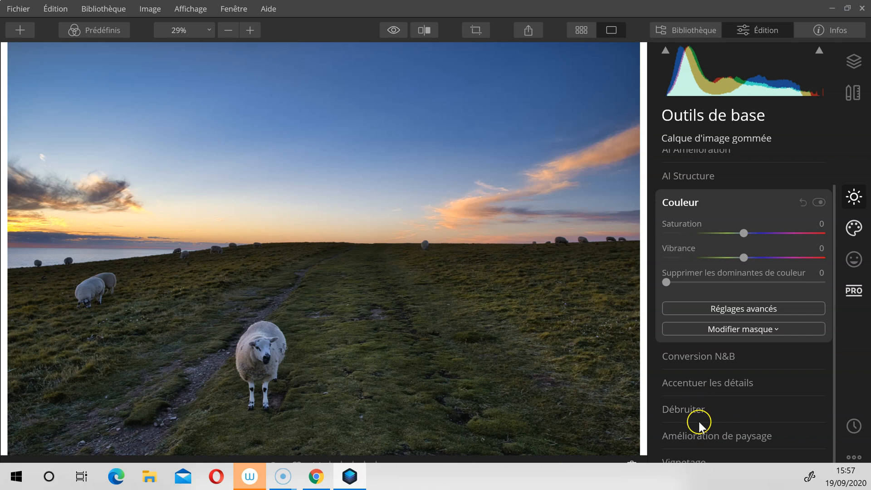
pyautogui.click(693, 460)
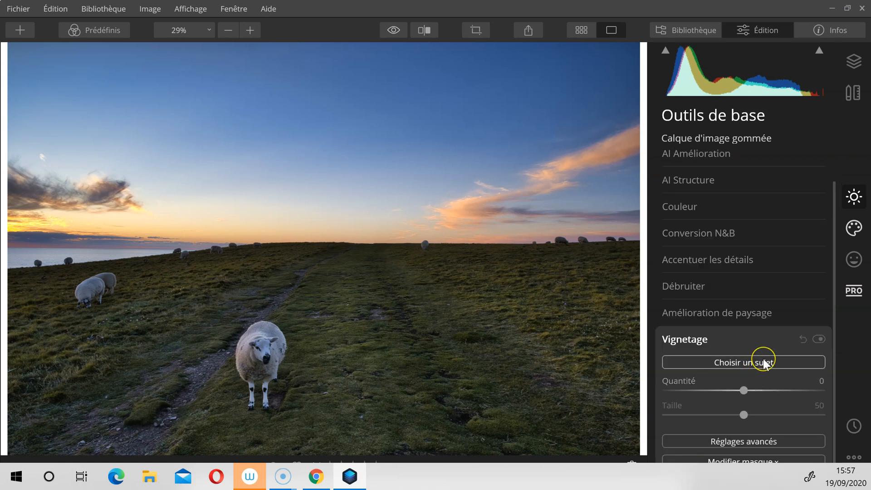
pyautogui.click(764, 362)
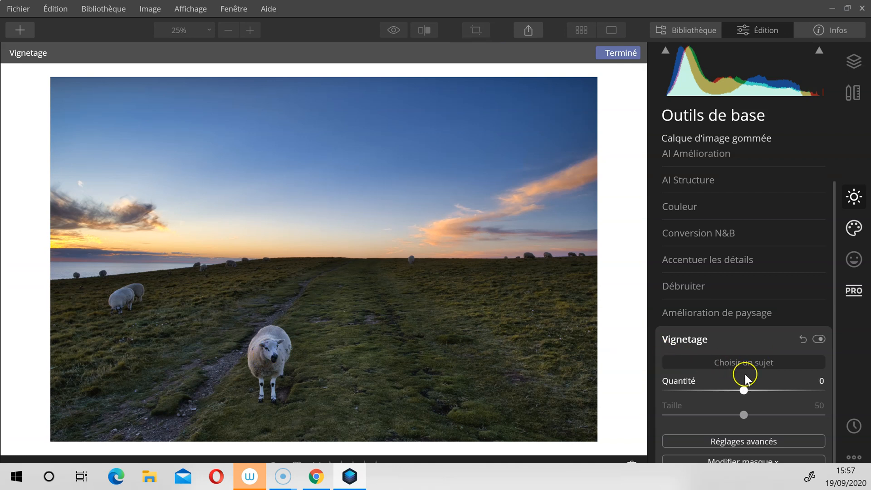
pyautogui.moveTo(744, 391); pyautogui.dragTo(651, 388)
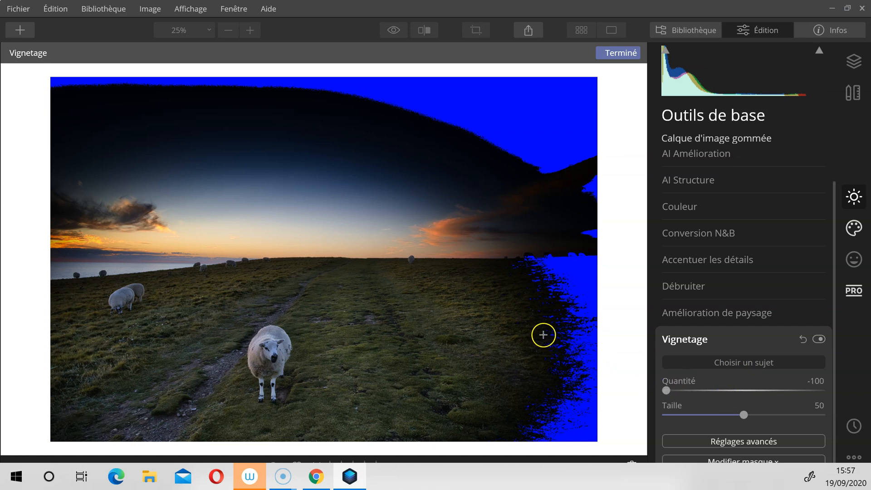
pyautogui.click(495, 286)
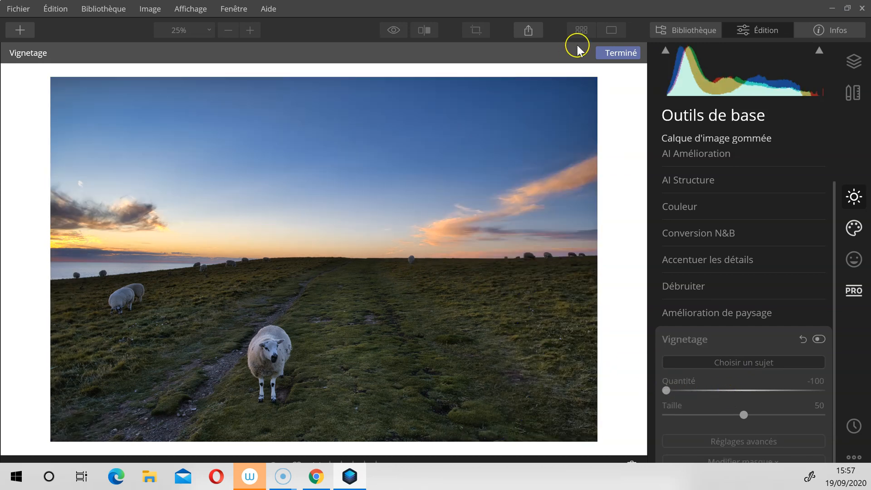
pyautogui.click(609, 54)
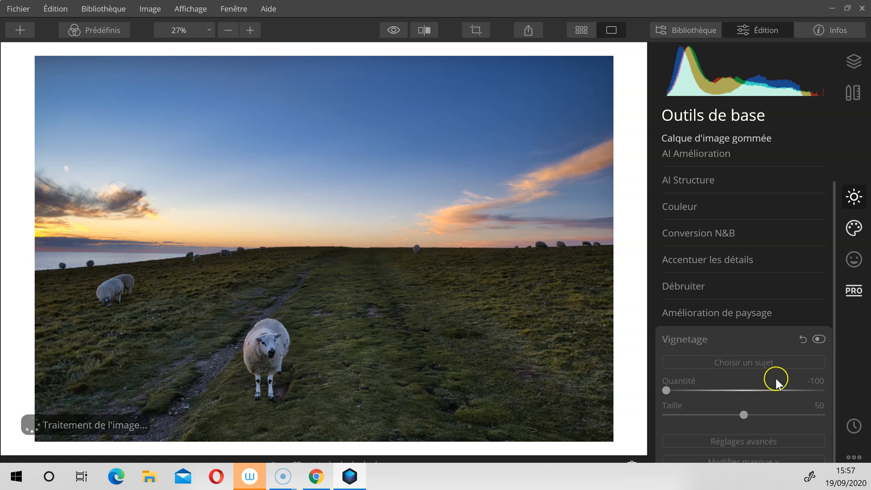
# Step: Switch the Vignetage filter back on and reduce its Taille to 0 at full negative strength
pyautogui.click(819, 338)
pyautogui.click(742, 390)
pyautogui.moveTo(746, 392); pyautogui.dragTo(666, 390)
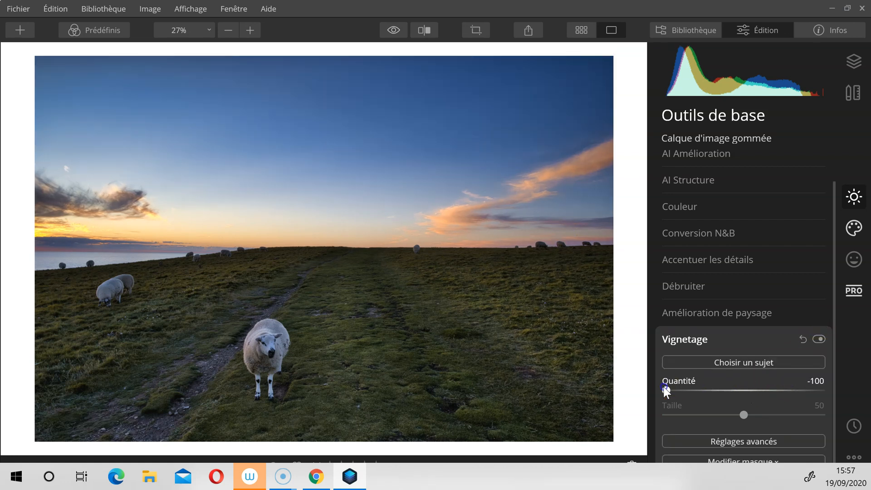
pyautogui.moveTo(746, 417); pyautogui.dragTo(626, 407)
pyautogui.scroll(1, 731, 394)
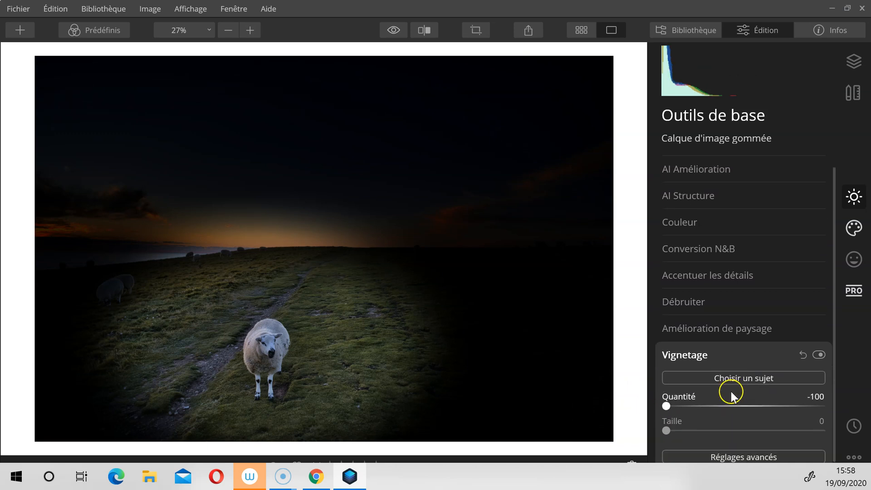
# Step: In the vignette's advanced settings, set Arrondi to 1, Lumière interne to 40 and Progressivité to 100
pyautogui.scroll(-1, 730, 392)
pyautogui.click(738, 440)
pyautogui.scroll(-4, 741, 424)
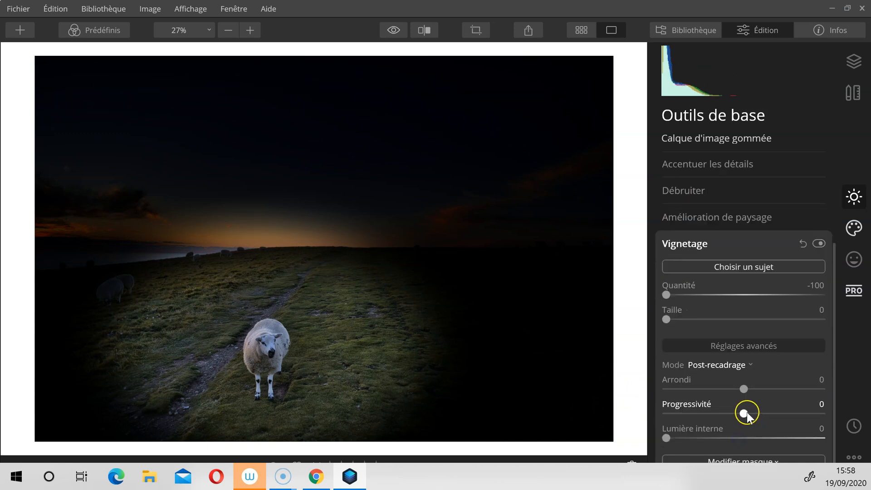
pyautogui.moveTo(734, 388)
pyautogui.mouseDown()
pyautogui.moveTo(684, 388)
pyautogui.moveTo(770, 388)
pyautogui.moveTo(743, 388)
pyautogui.mouseUp()
pyautogui.click(741, 413)
pyautogui.click(666, 427)
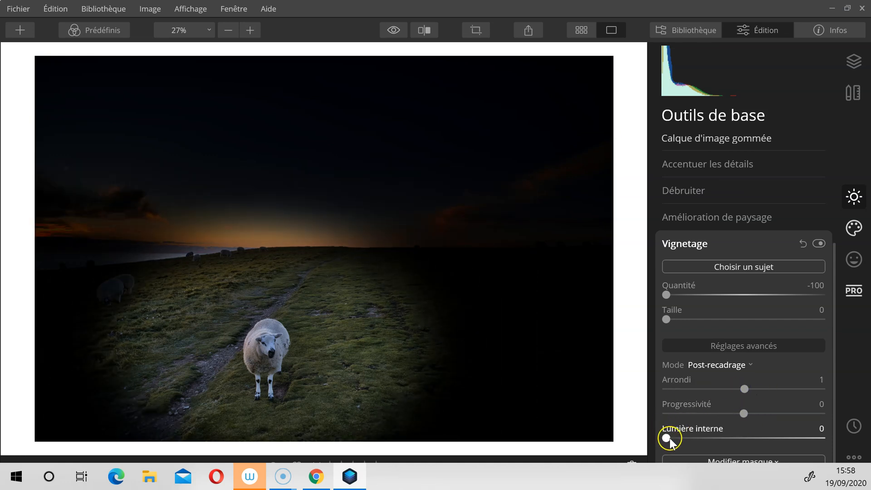
pyautogui.moveTo(698, 439); pyautogui.dragTo(728, 441)
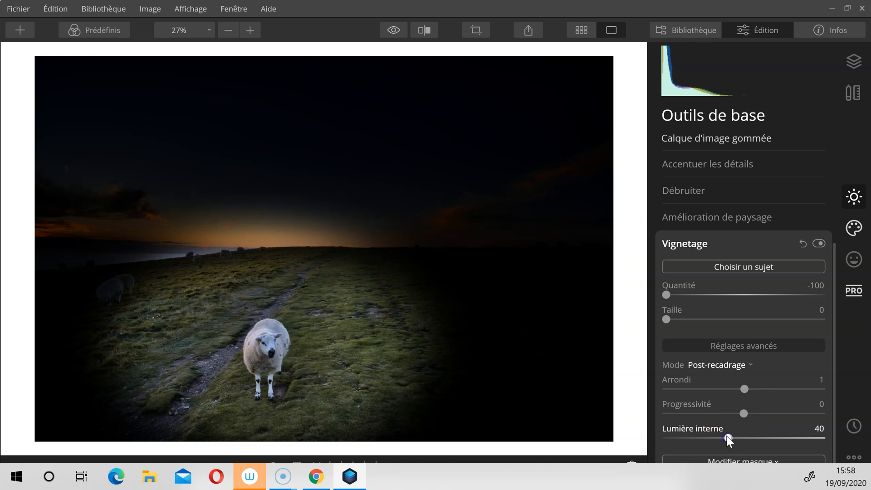
pyautogui.click(745, 411)
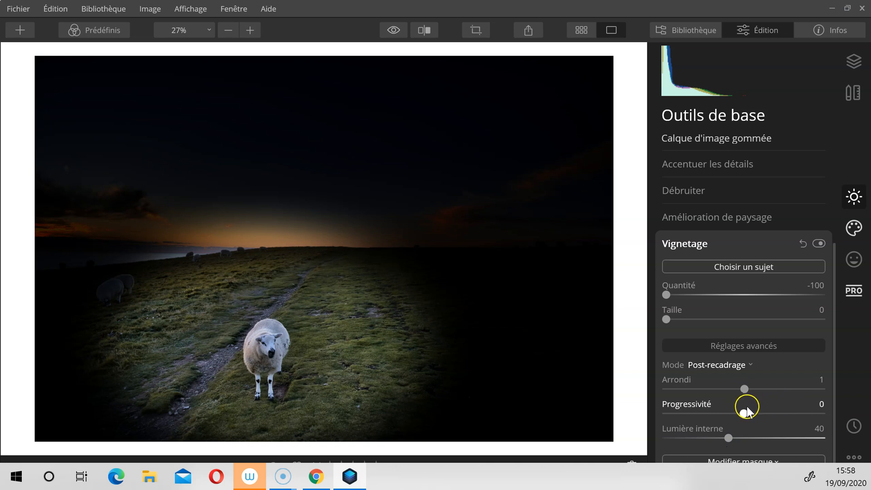
pyautogui.moveTo(746, 410); pyautogui.dragTo(821, 413)
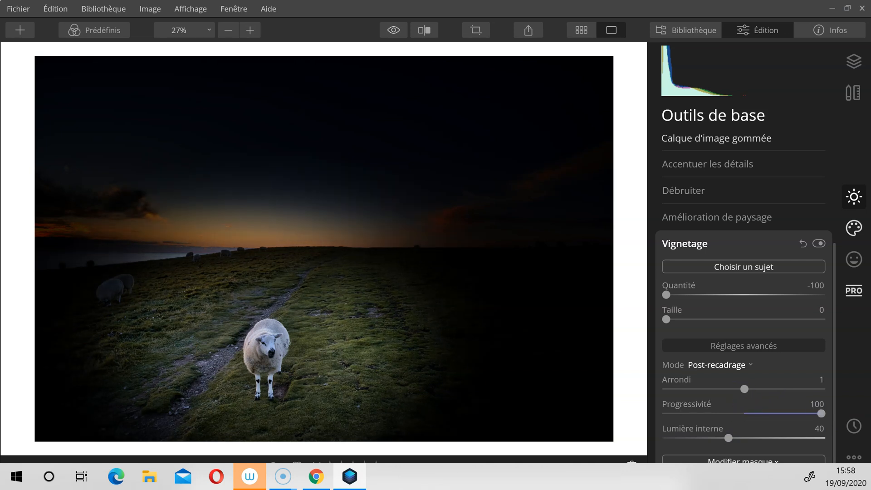
# Step: Set the vignette's Quantité to -22 and switch the filter off and on to compare the result
pyautogui.scroll(1, 788, 379)
pyautogui.moveTo(663, 315); pyautogui.dragTo(728, 315)
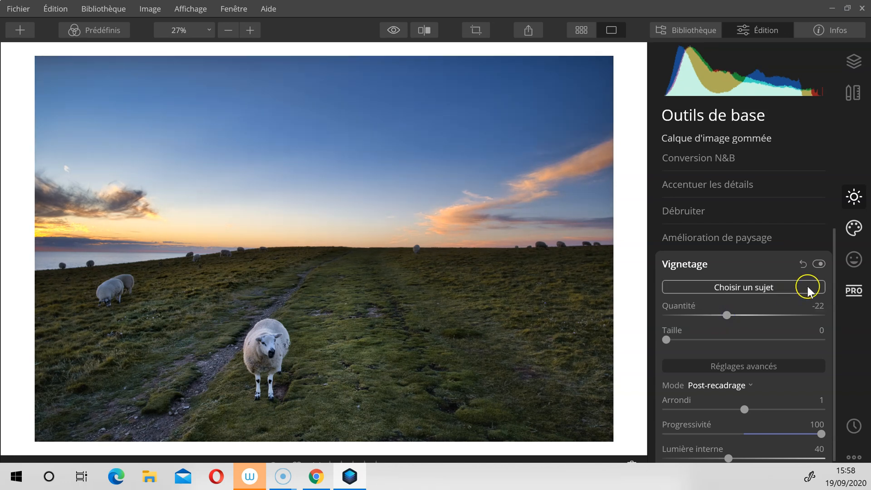
pyautogui.click(819, 263)
pyautogui.click(819, 259)
pyautogui.click(819, 260)
pyautogui.click(818, 260)
pyautogui.click(819, 260)
pyautogui.click(818, 261)
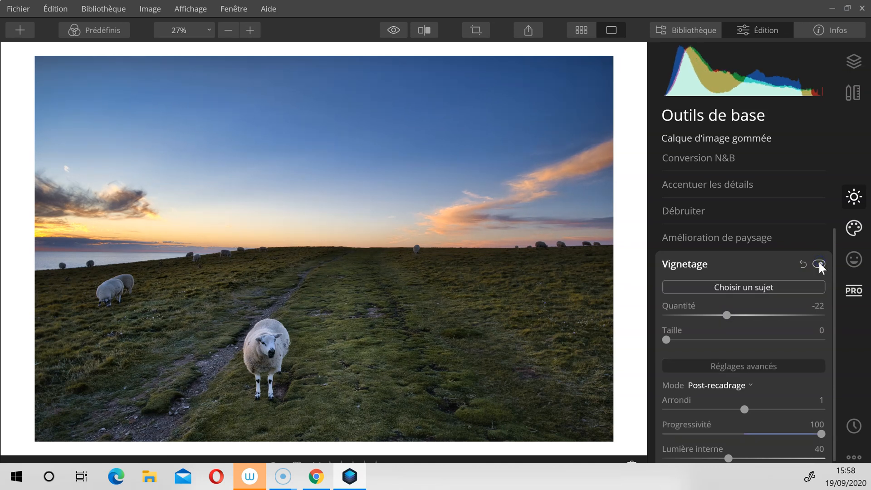